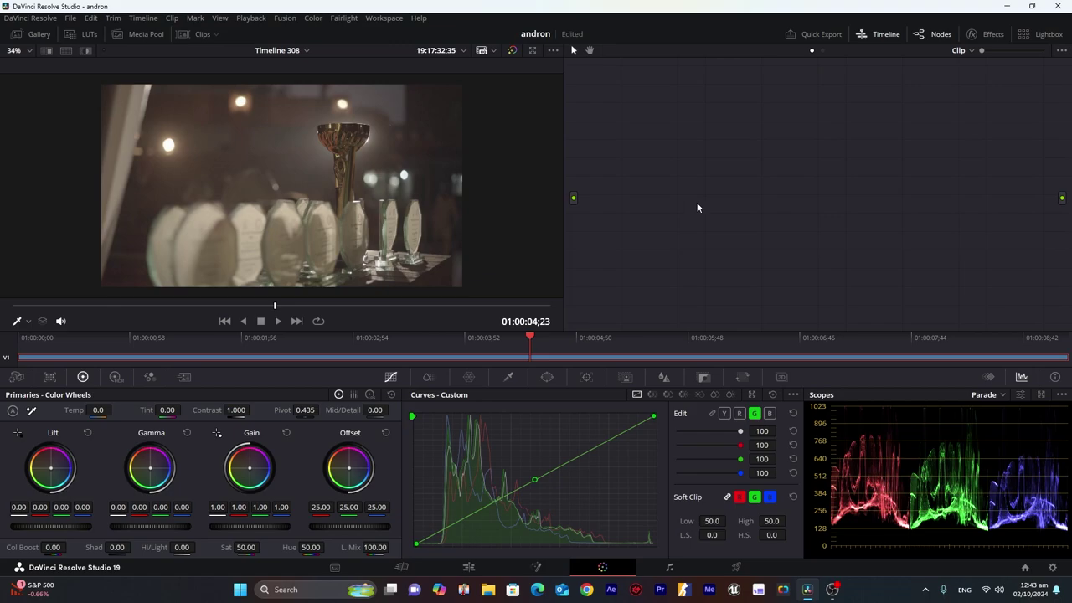
Build a chain of two corrector nodes between the source and the output, labelling the first one temp.
right_click(716, 138)
mouse_move(749, 168)
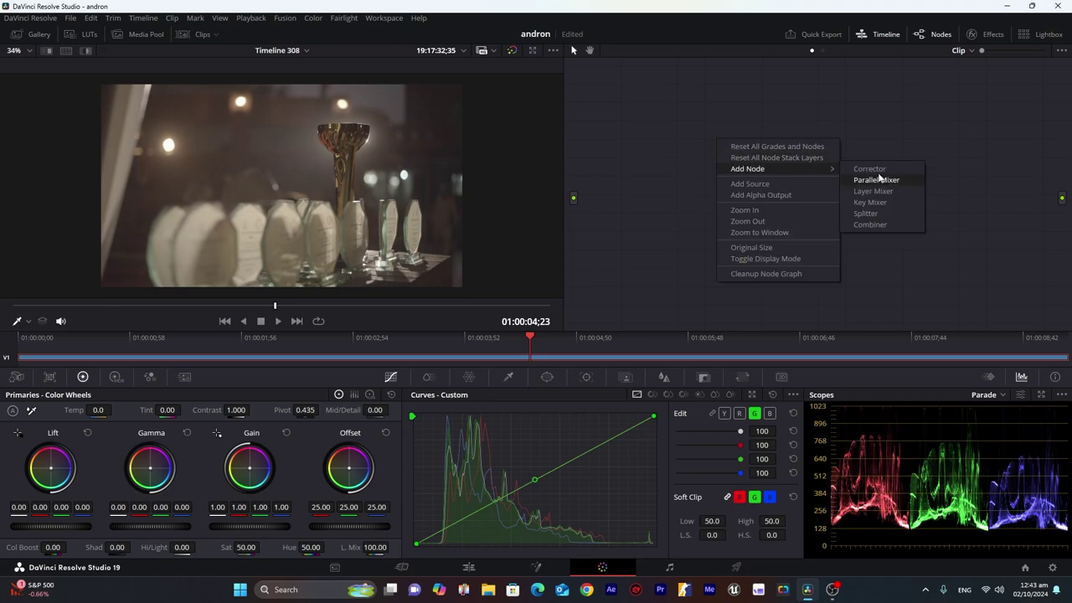
left_click(879, 176)
left_click_drag(574, 198, 652, 147)
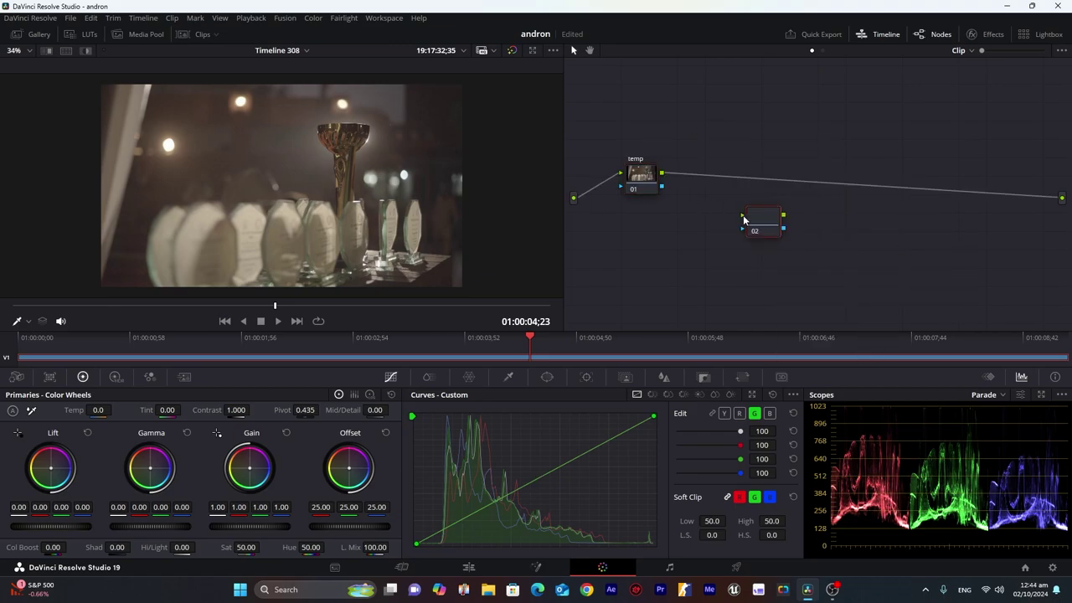
left_click_drag(764, 216, 713, 183)
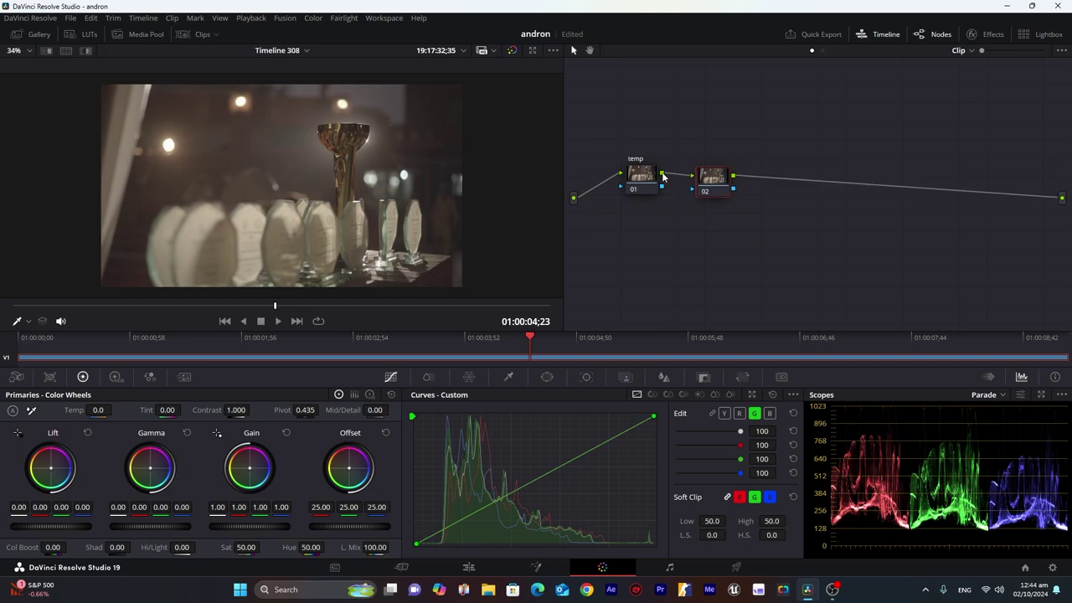
Label the second corrector node rec 709.
right_click(710, 182)
left_click(730, 202)
key("Return")
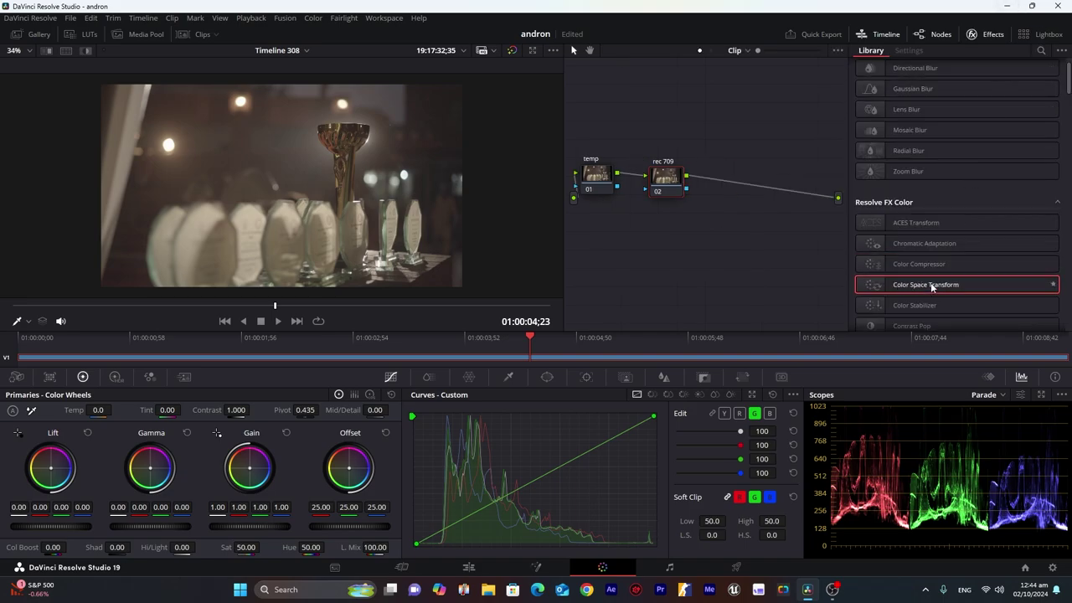
Apply Color Space Transform to the rec 709 node with input color space Sony S-Gamut3.Cine and input gamma Sony S-Log2.
left_click_drag(932, 288, 668, 178)
left_click(948, 101)
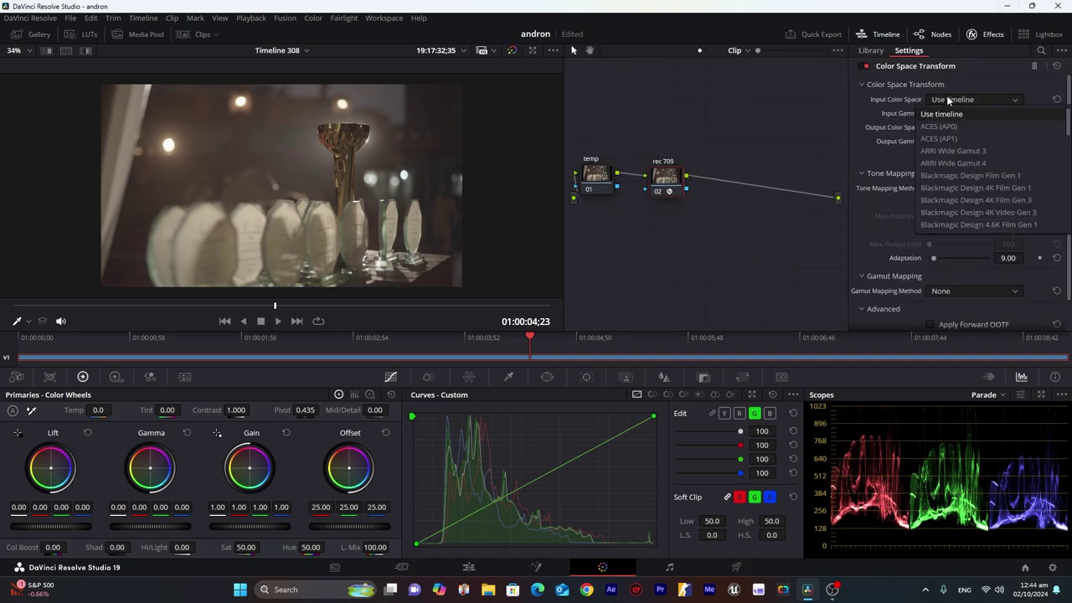
scroll(962, 209, "down", 15)
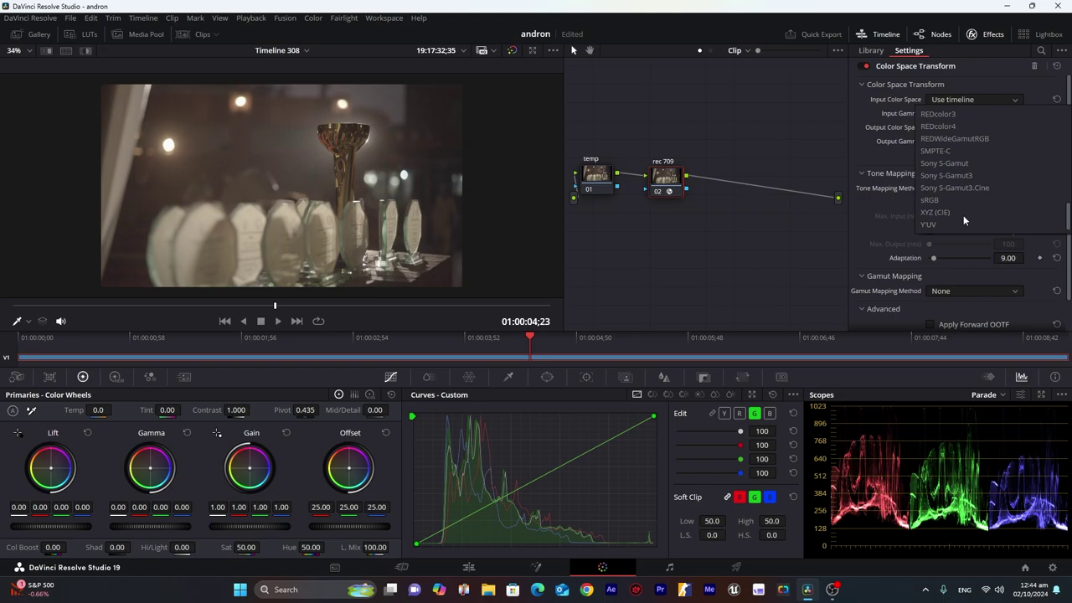
left_click(965, 187)
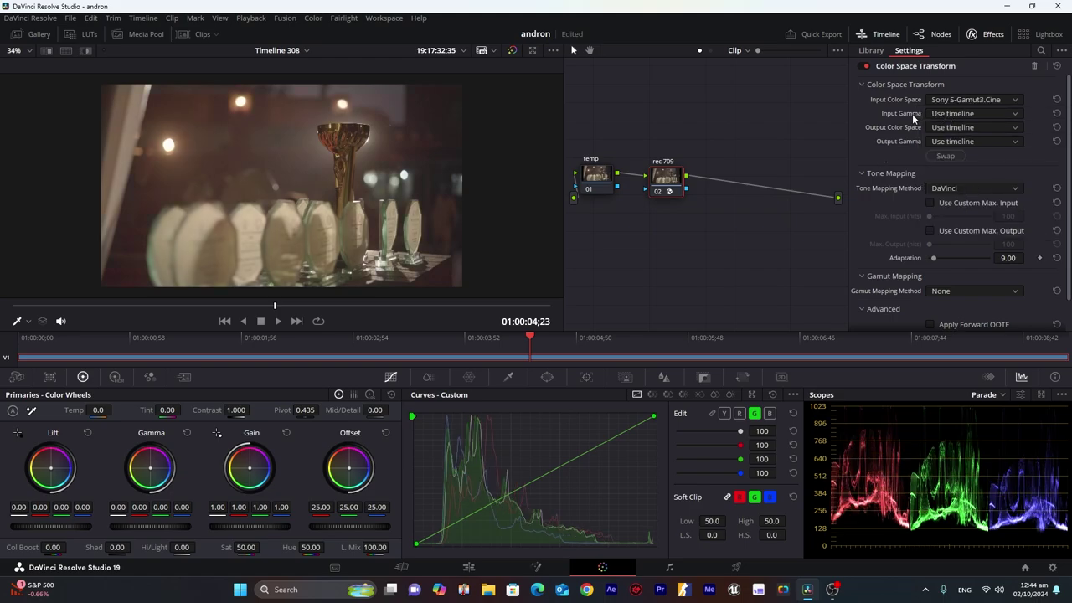
left_click(955, 113)
scroll(972, 227, "down", 10)
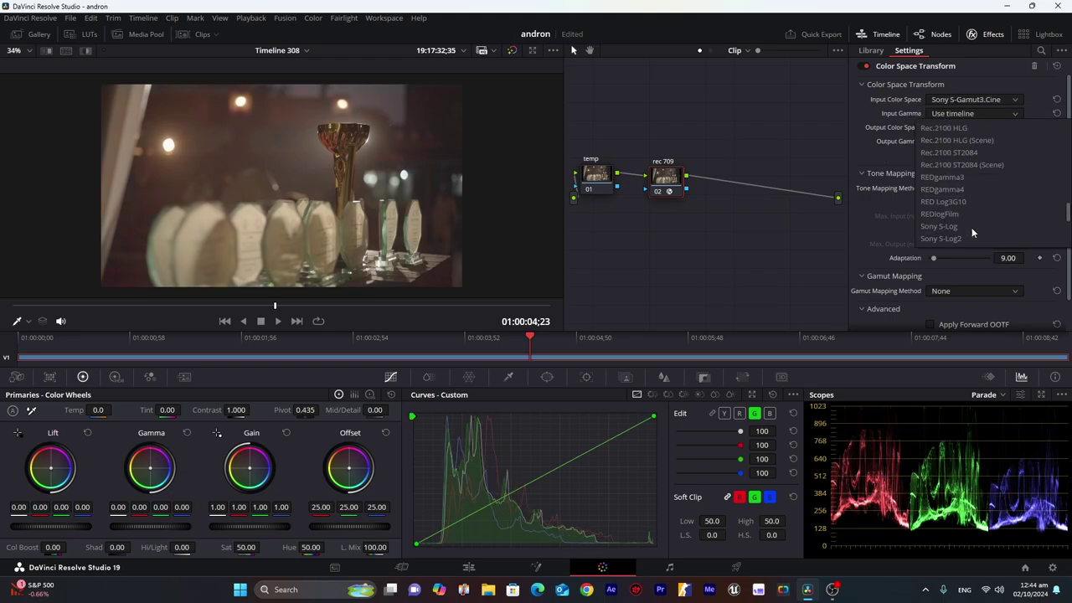
left_click(963, 239)
Set the transform's output color space to Rec.709 and output gamma to Rec.709-A, and close the effects library.
left_click(951, 127)
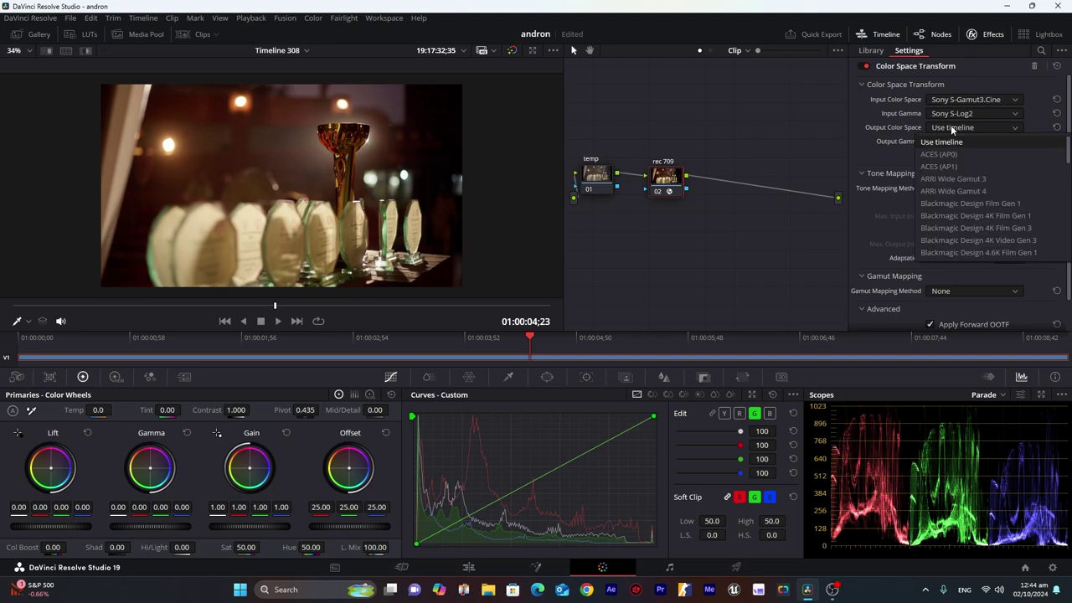
scroll(959, 202, "down", 10)
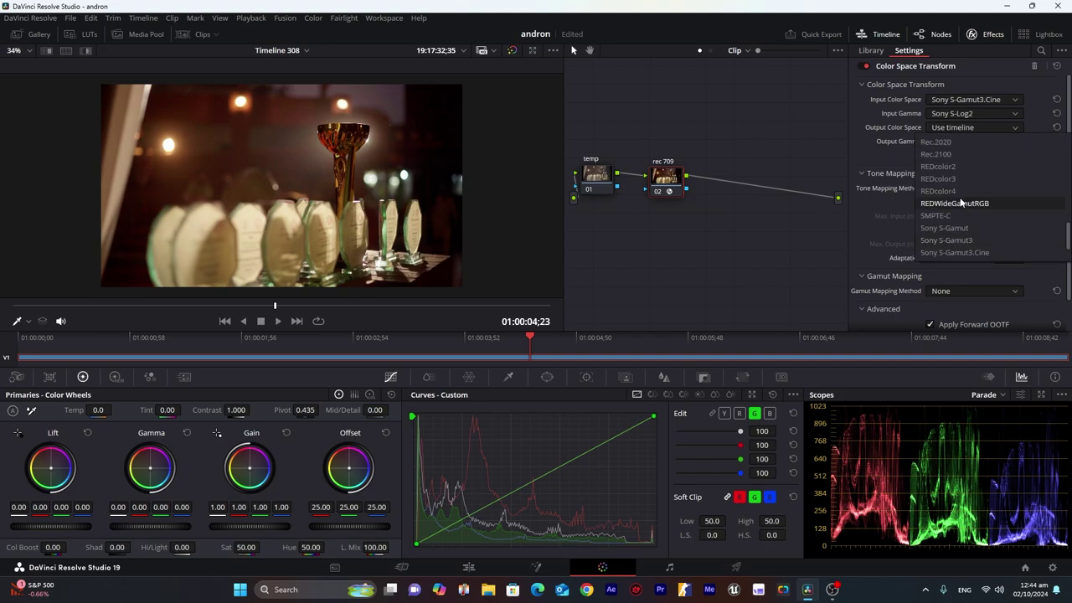
scroll(961, 189, "up", 3)
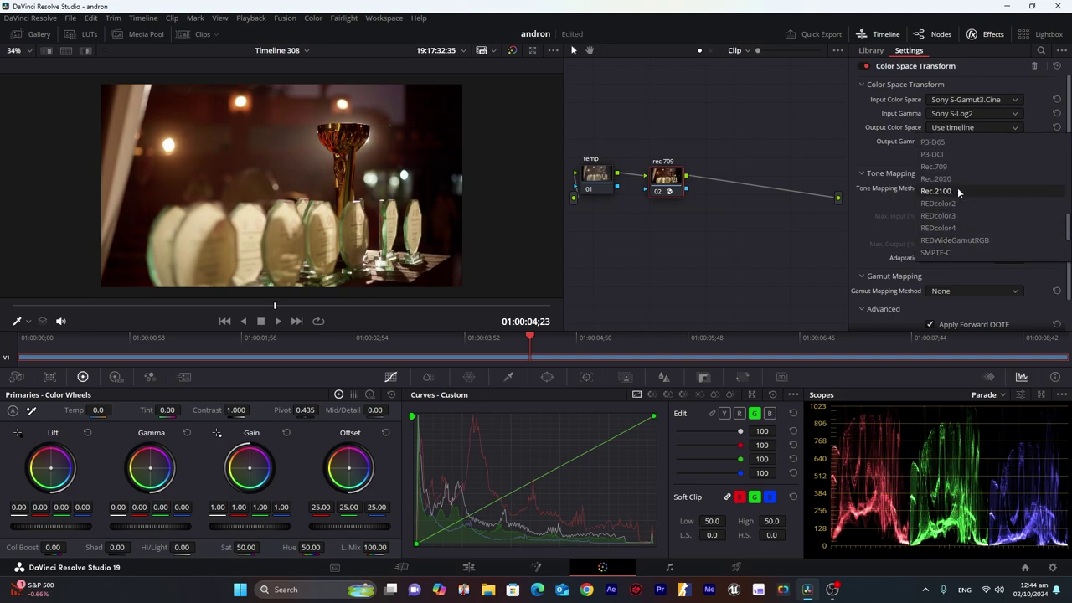
left_click(940, 166)
left_click(951, 141)
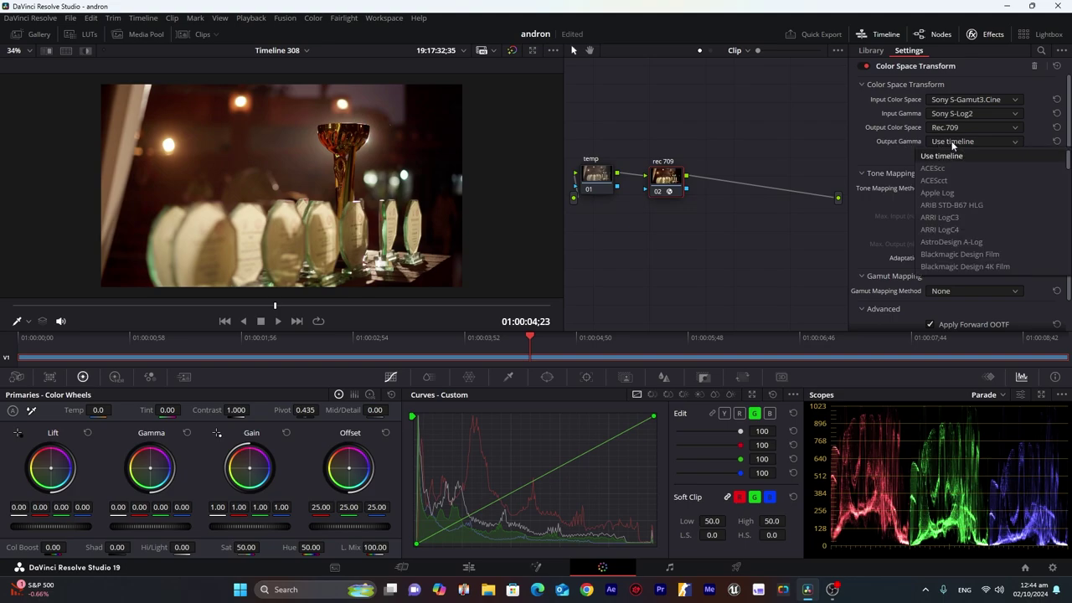
scroll(955, 225, "down", 8)
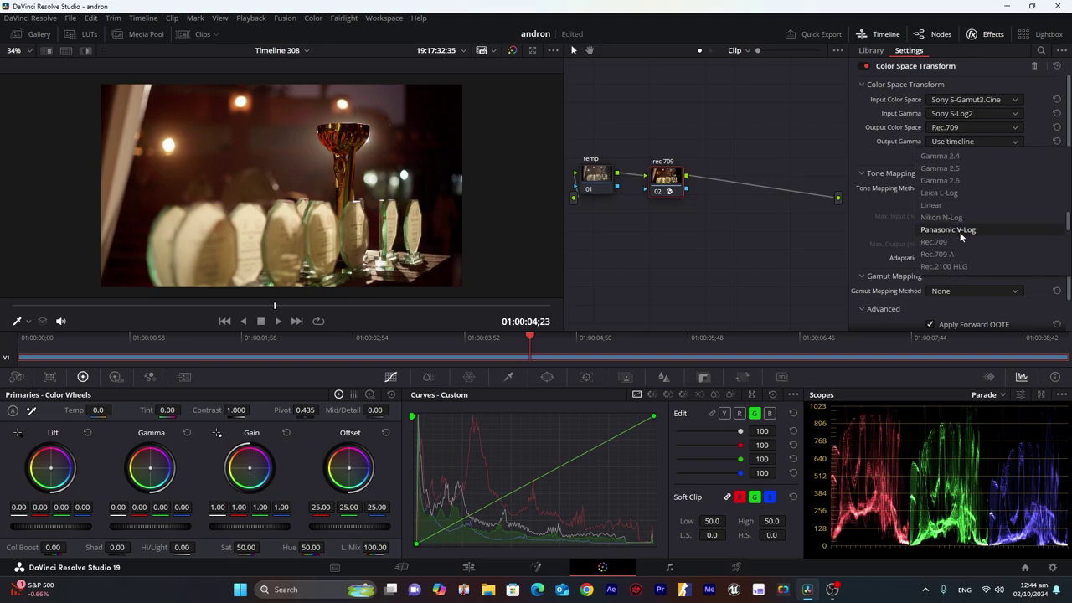
left_click(957, 253)
left_click(992, 36)
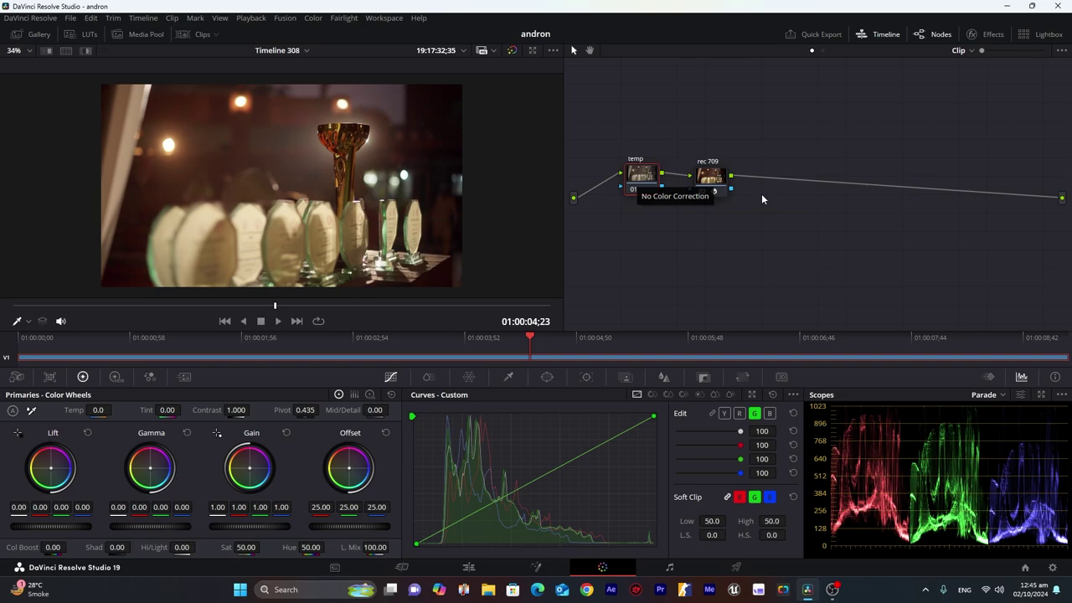
White-balance the temp node by sampling a pale glass award in the viewer with the white balance picker.
left_click(644, 178)
left_click_drag(643, 180, 630, 183)
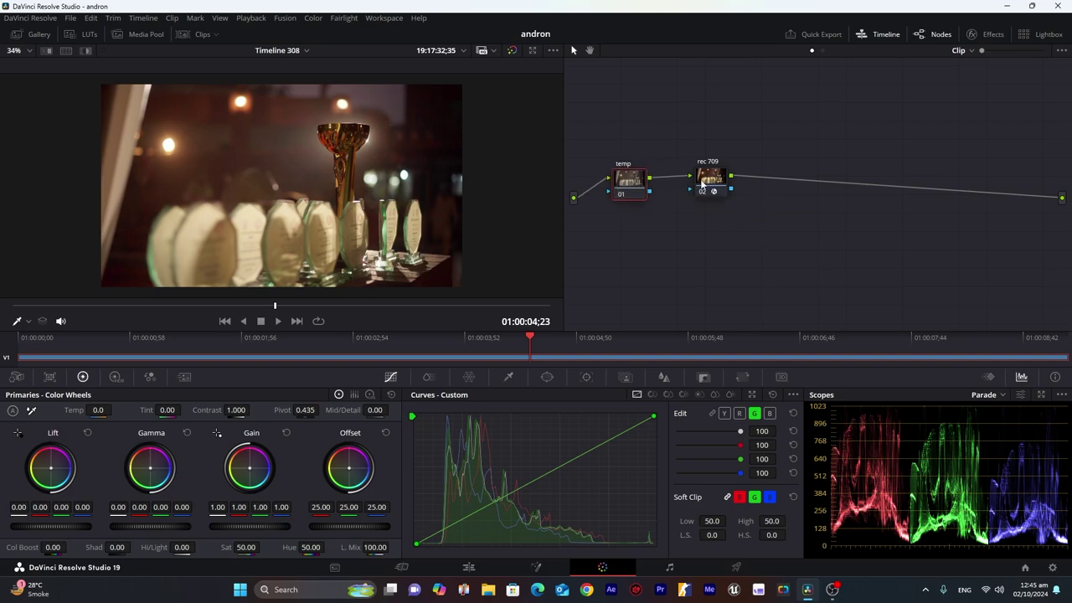
left_click(31, 410)
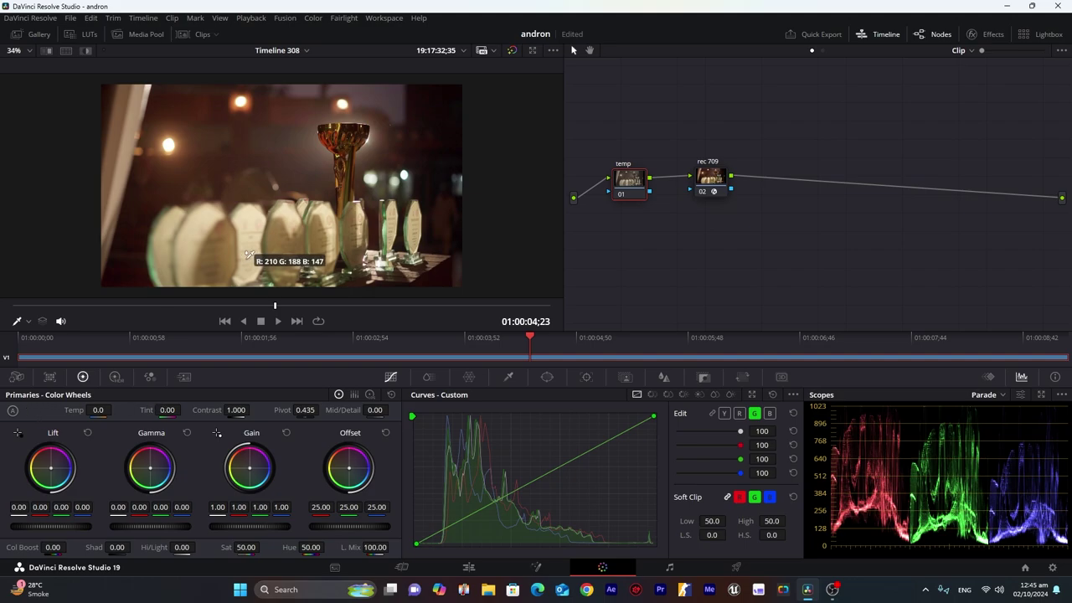
left_click(251, 208)
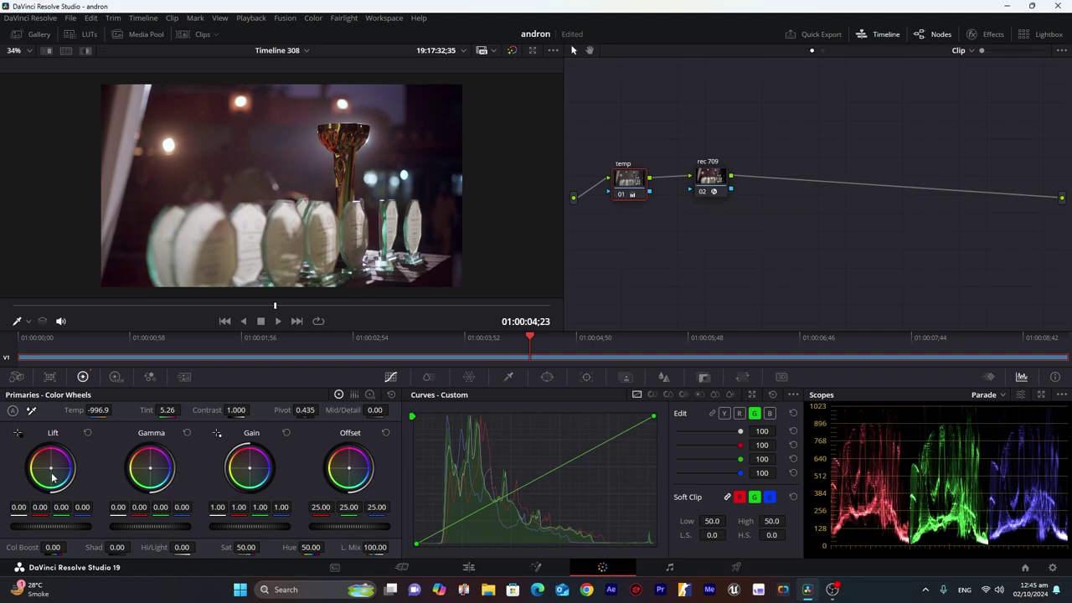
Set the temp node's Lift to red -0.01 and blue 0.02 and its Gamma blue to -0.02, comparing with the node bypassed.
left_click_drag(51, 472, 59, 474)
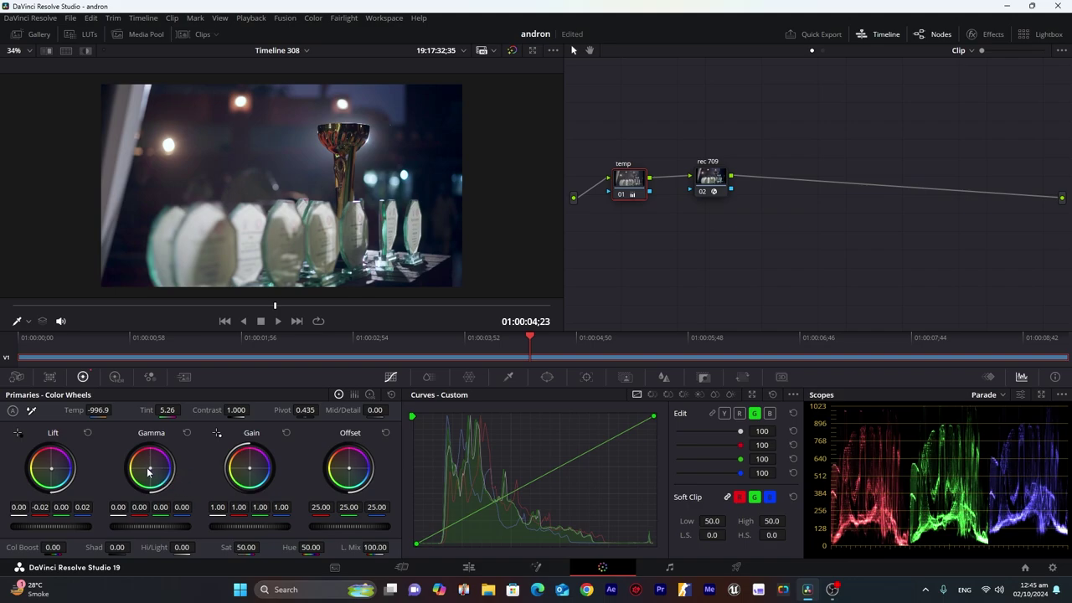
left_click_drag(151, 471, 149, 469)
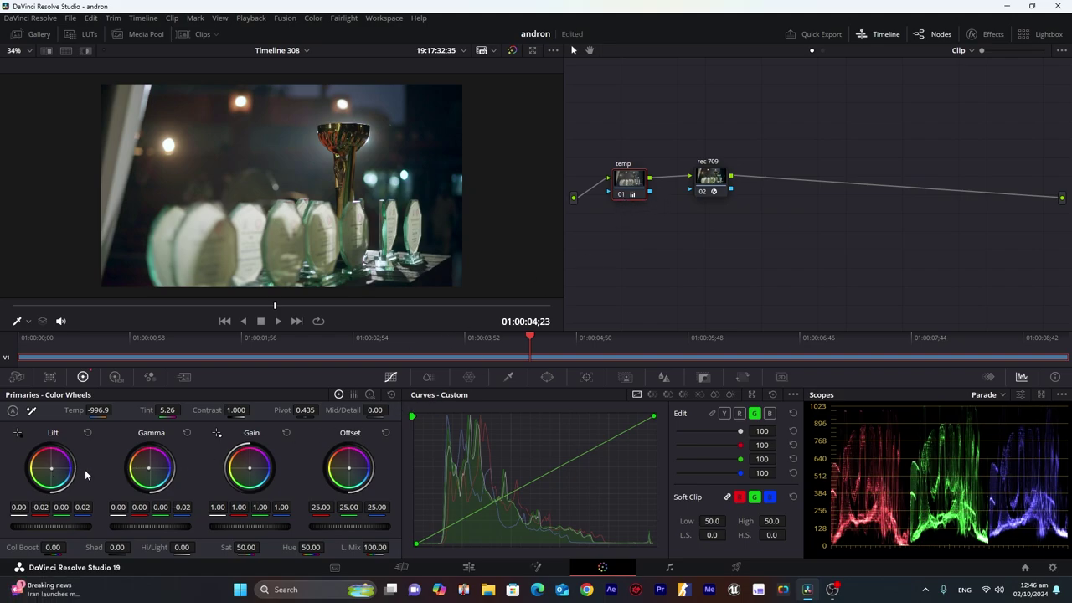
left_click(621, 196)
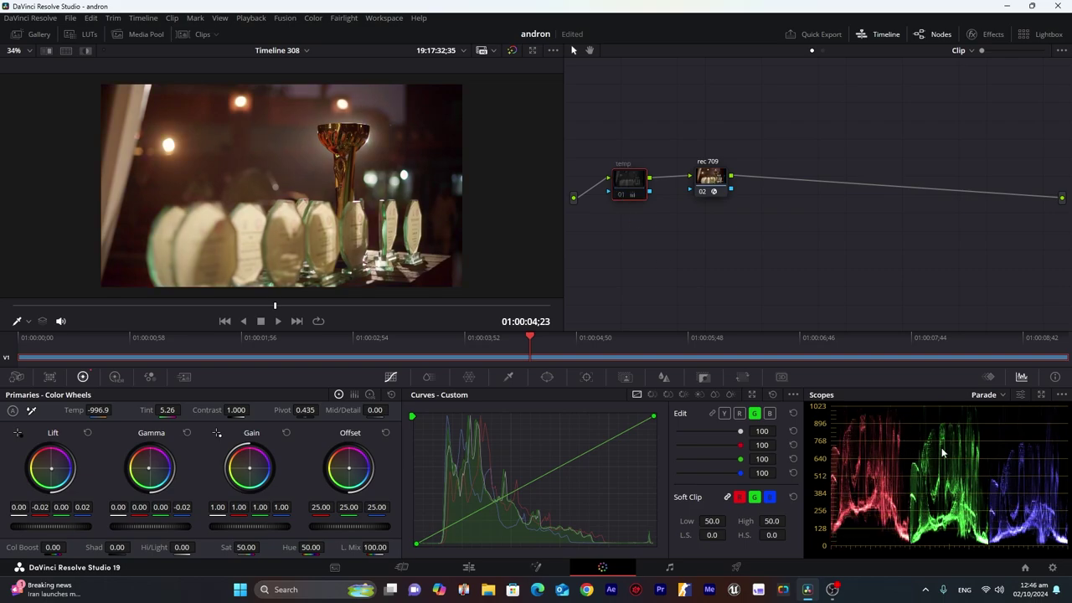
left_click(621, 196)
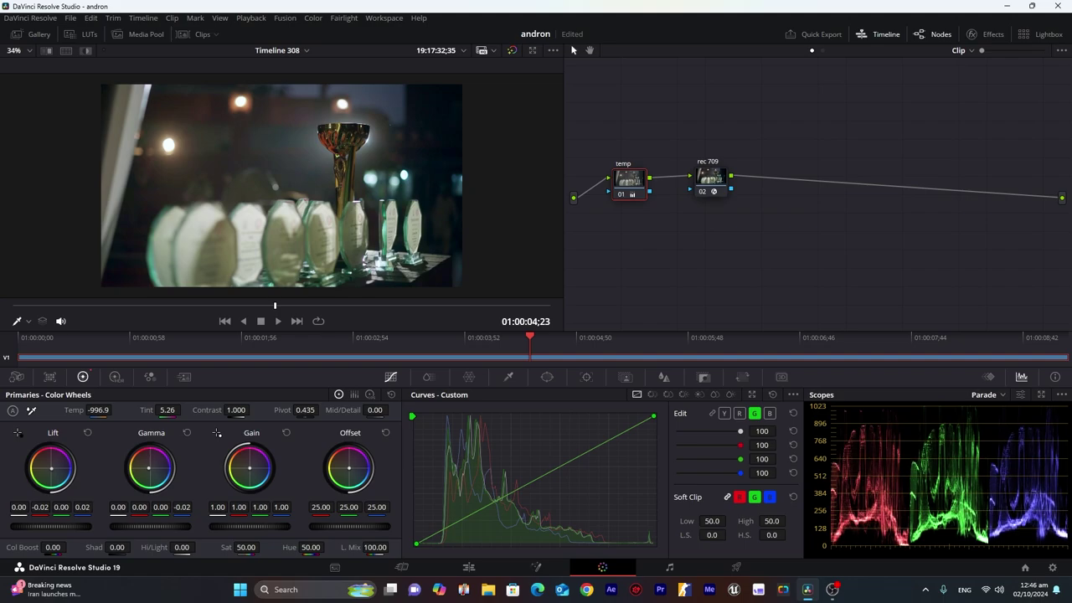
left_click_drag(51, 468, 51, 467)
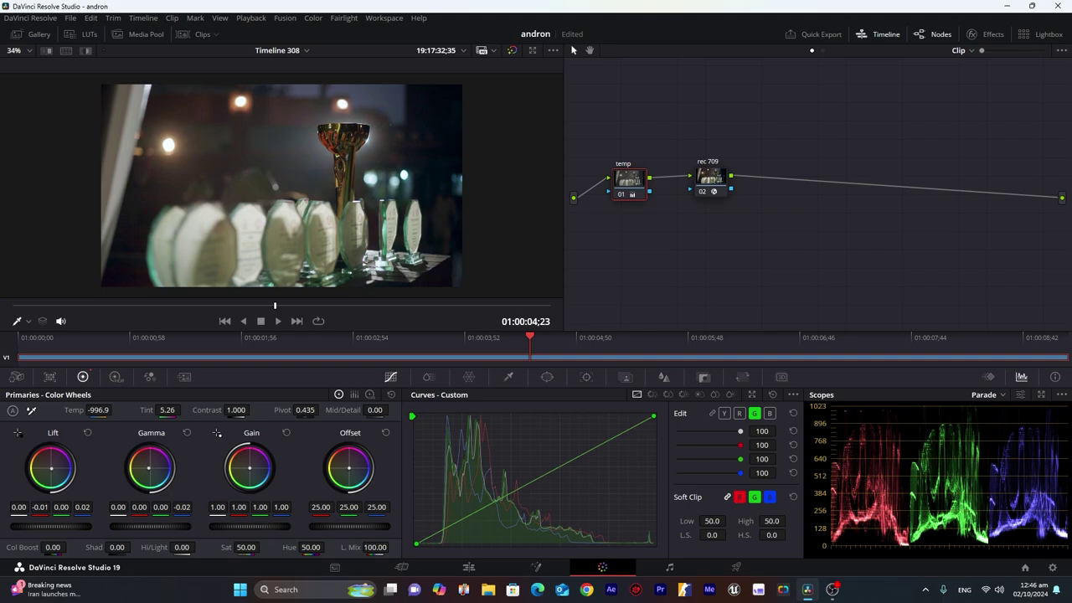
Move the rec 709 node close to the output and insert a node labelled contast right after temp.
left_click_drag(709, 176, 1004, 170)
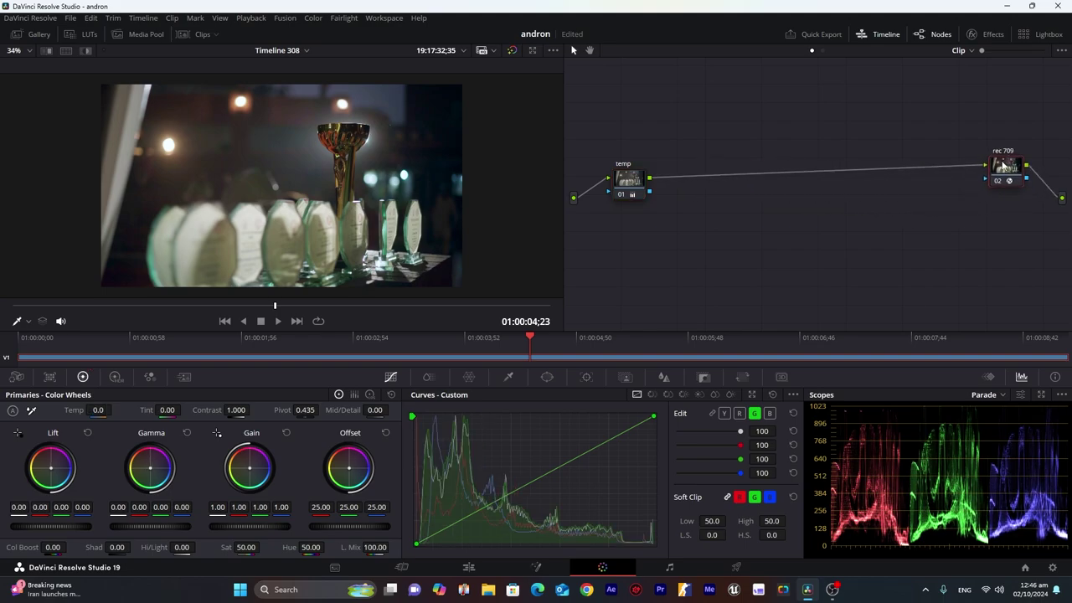
right_click(750, 208)
left_click(768, 227)
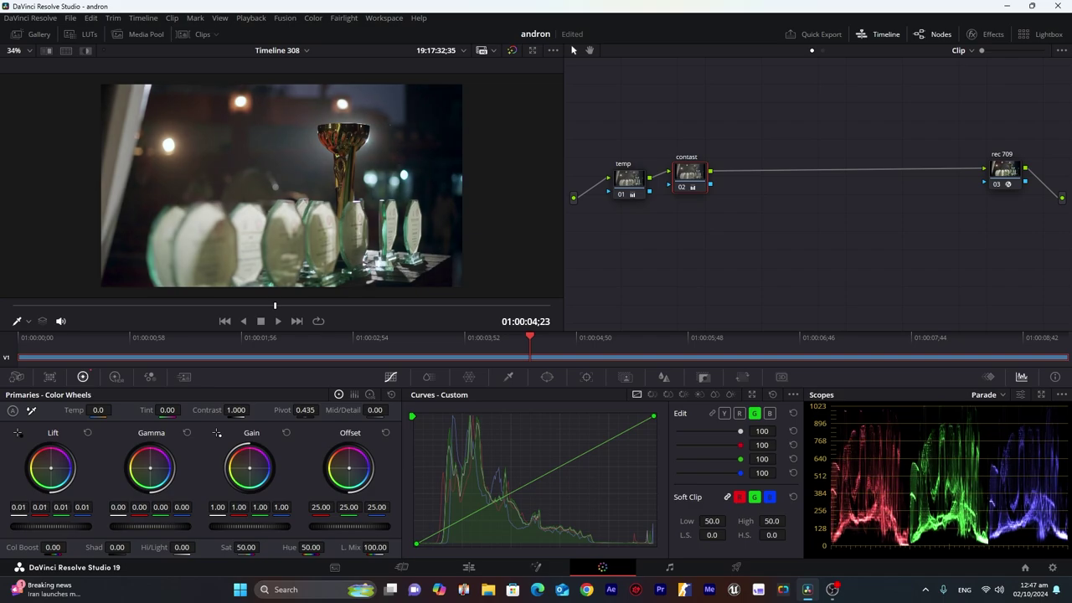
On the contast node, set master Lift to 0.02, Gamma to 0.01 and Gain to 0.91, and lower the log Highlights to -0.19.
left_click_drag(50, 526, 60, 526)
left_click_drag(151, 526, 156, 526)
left_click_drag(243, 527, 223, 527)
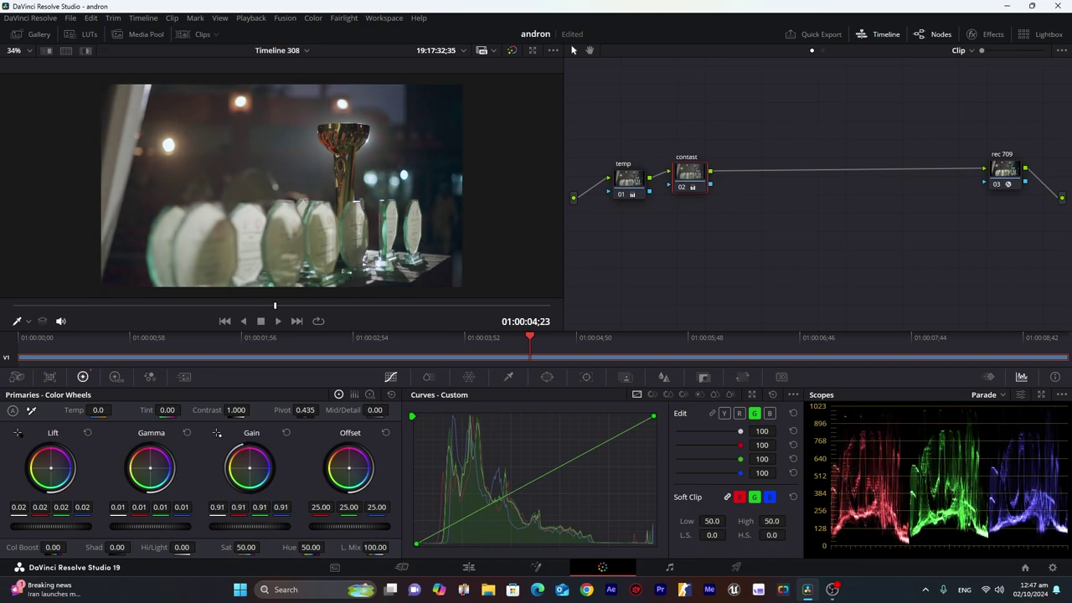
left_click_drag(150, 526, 150, 527)
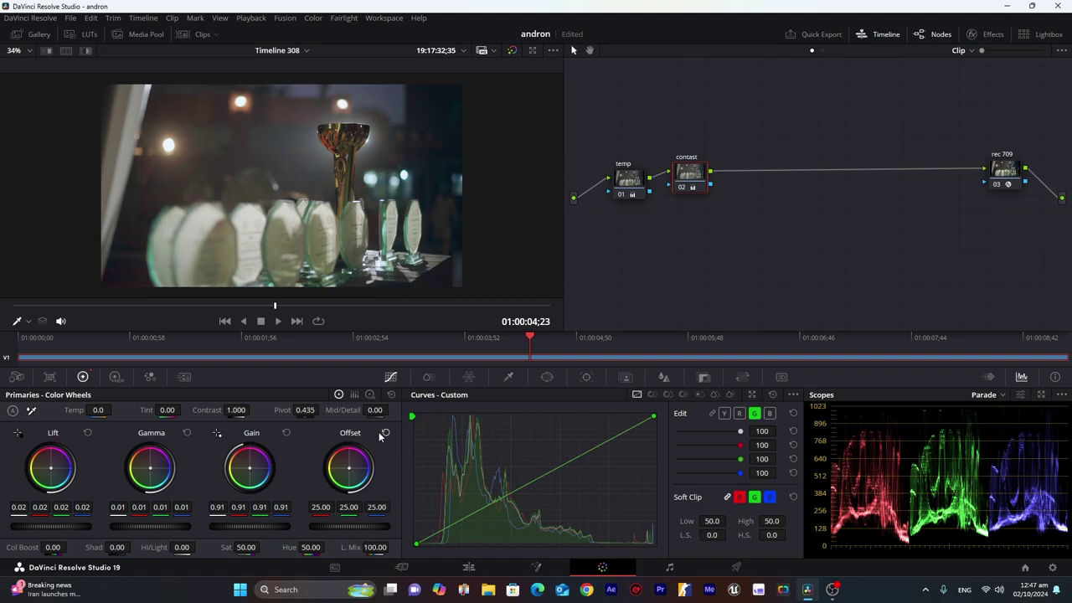
left_click(370, 395)
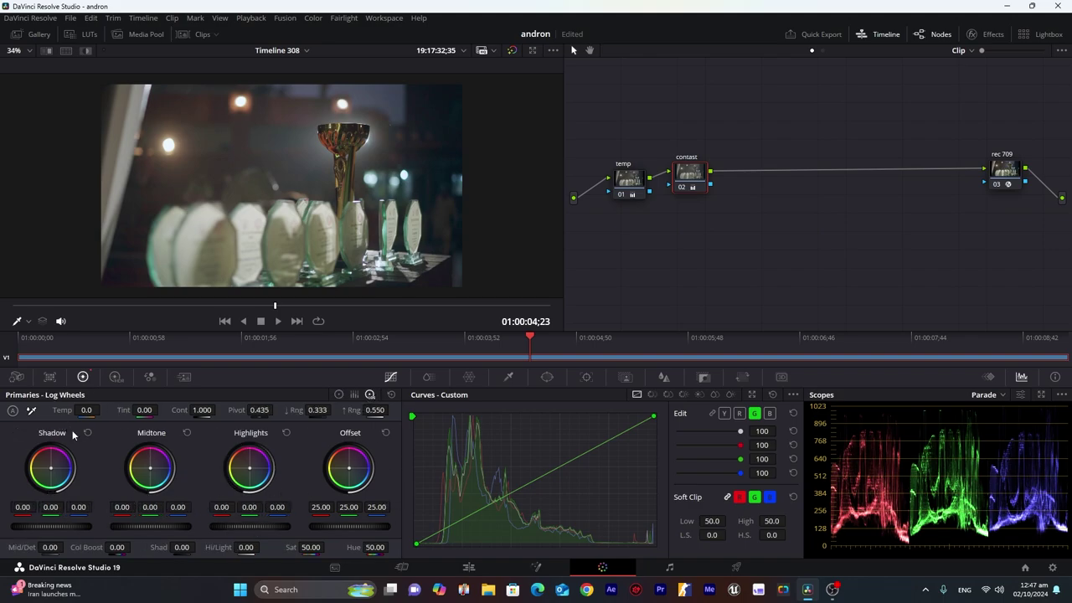
left_click_drag(250, 527, 236, 526)
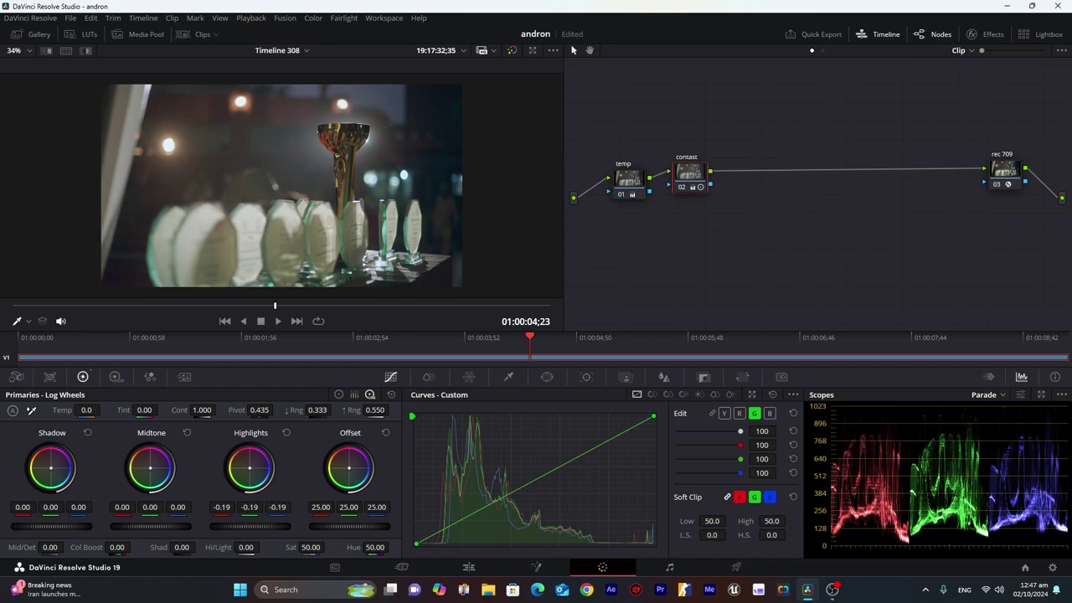
Raise the HDR Light zone exposure on the contast node to about 0.5, checking the frame at 01:00:06;12.
left_click(115, 377)
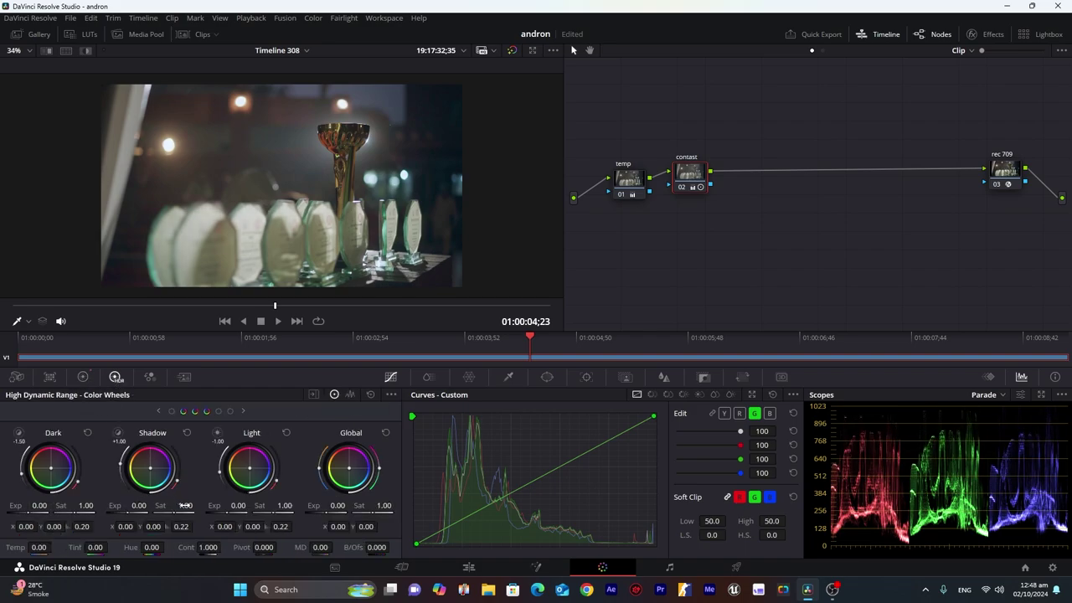
left_click_drag(223, 510, 243, 510)
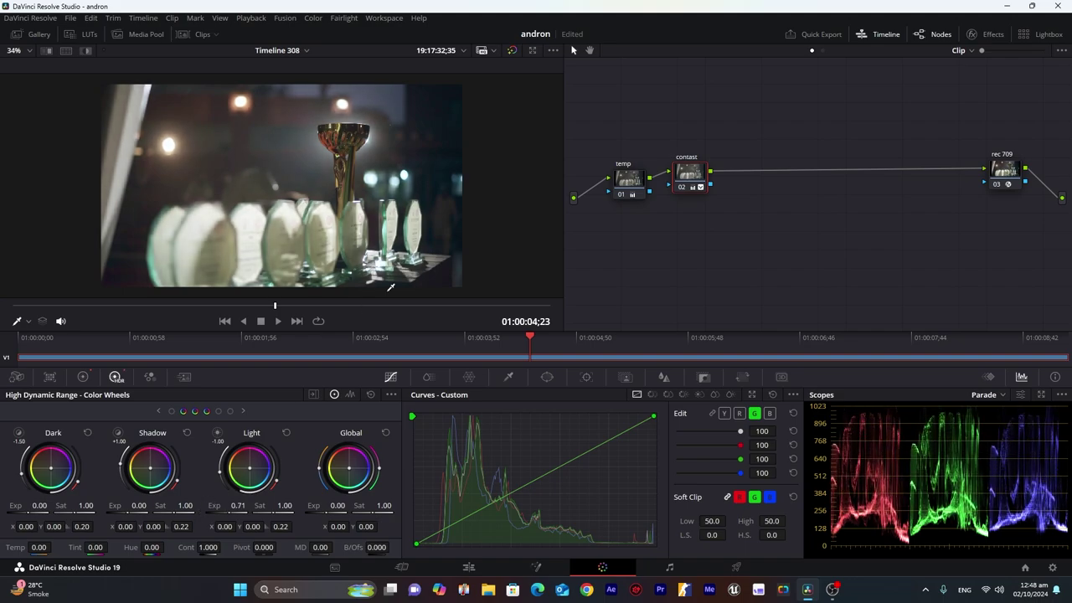
mouse_move(371, 305)
left_mouse_down()
mouse_move(491, 305)
mouse_move(339, 304)
mouse_move(385, 300)
left_mouse_up()
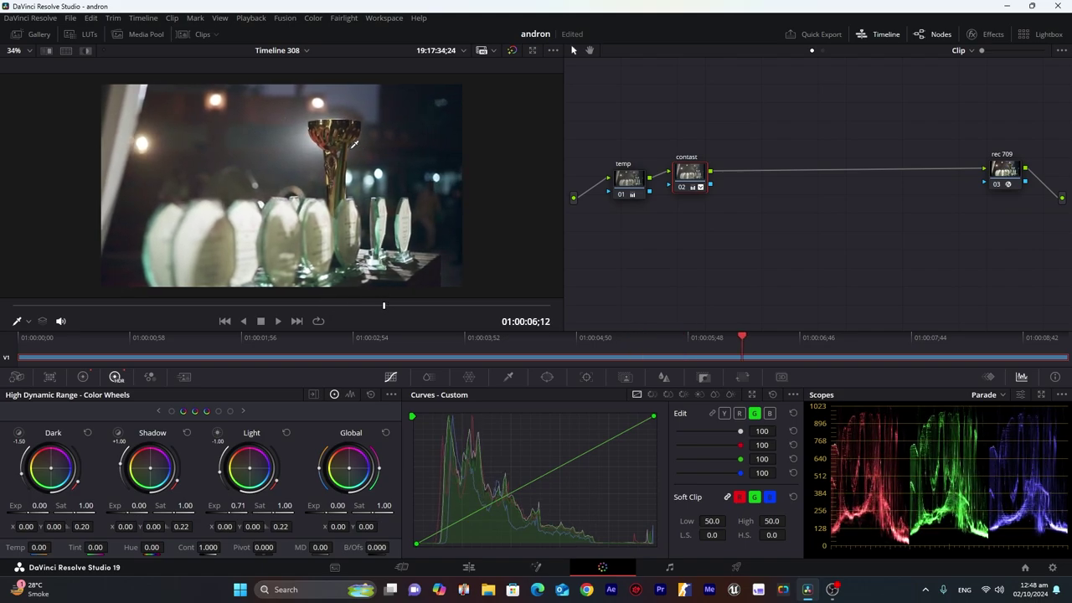
left_click(372, 396)
key("ctrl+z")
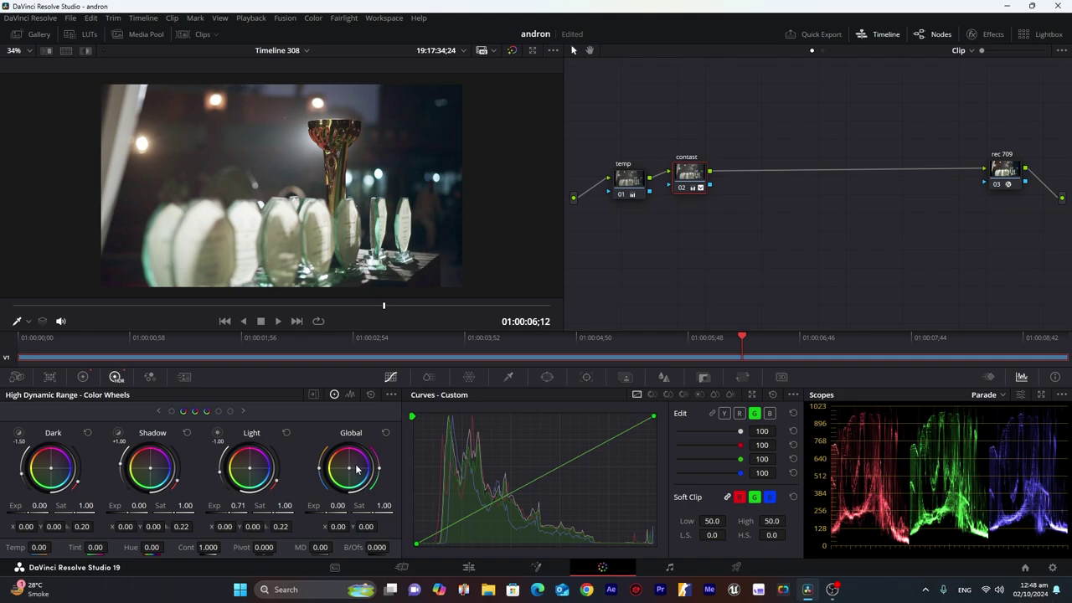
left_click_drag(239, 506, 221, 506)
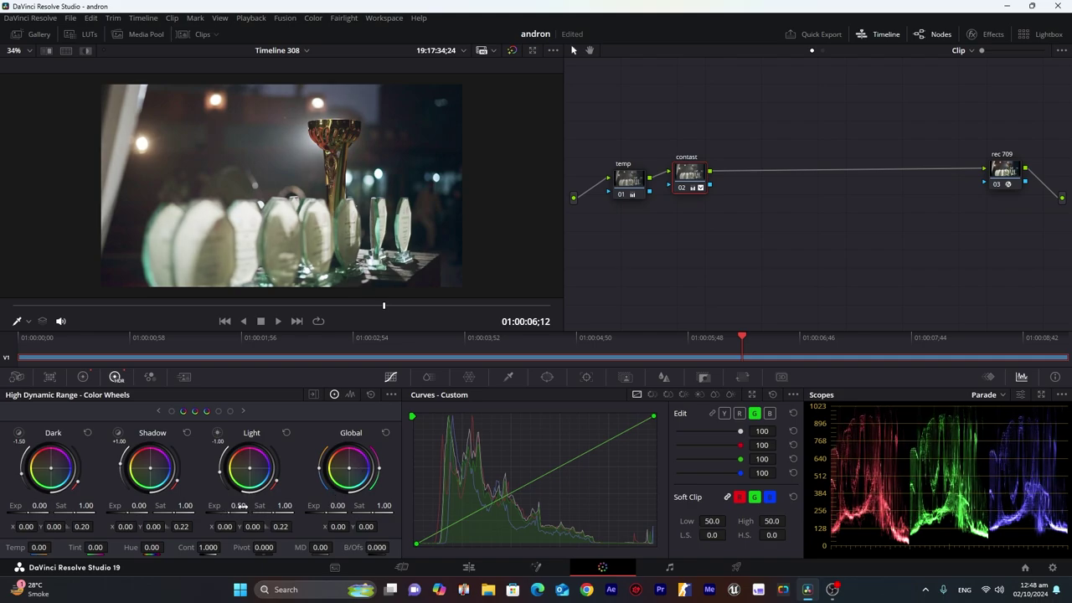
Add a node labelled satu after contast and open its Hue Vs Hue curve.
right_click(754, 196)
left_click(754, 196)
right_click(754, 201)
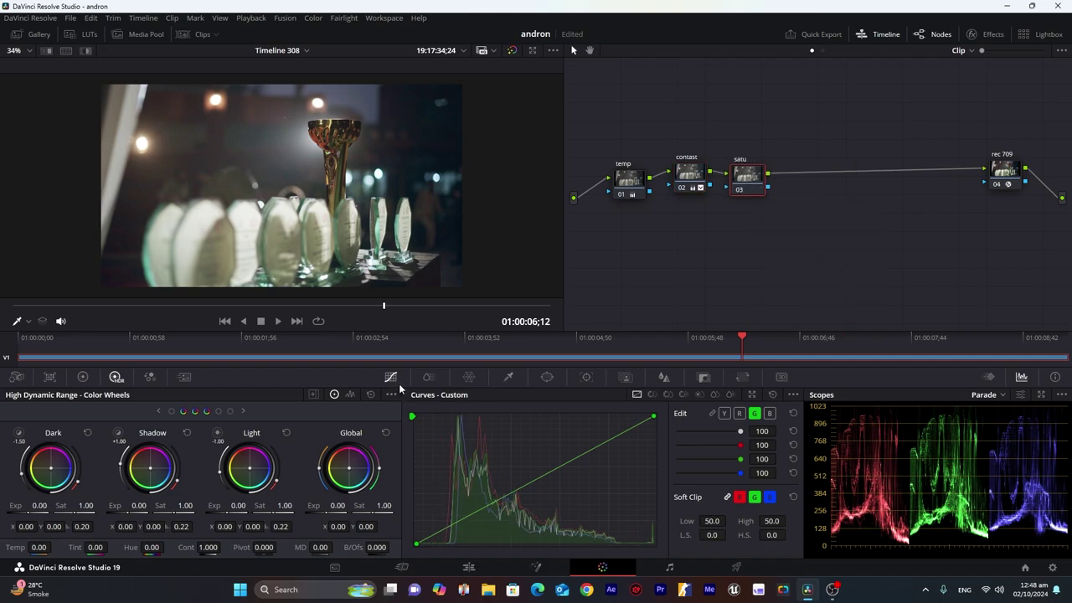
left_click(651, 396)
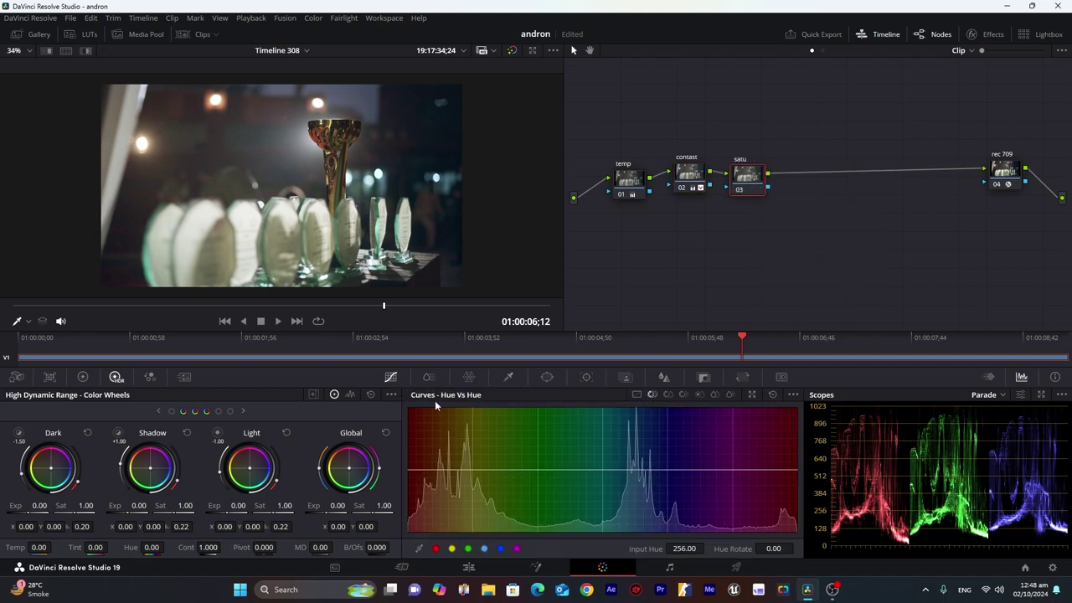
Add control points for the six main colours on the satu node's Hue Vs Hue curve and rotate yellow by about 10.4.
left_click(666, 396)
left_click(684, 394)
left_click(652, 395)
left_click(451, 549)
left_click(468, 548)
left_click(484, 549)
left_click_drag(409, 470, 411, 473)
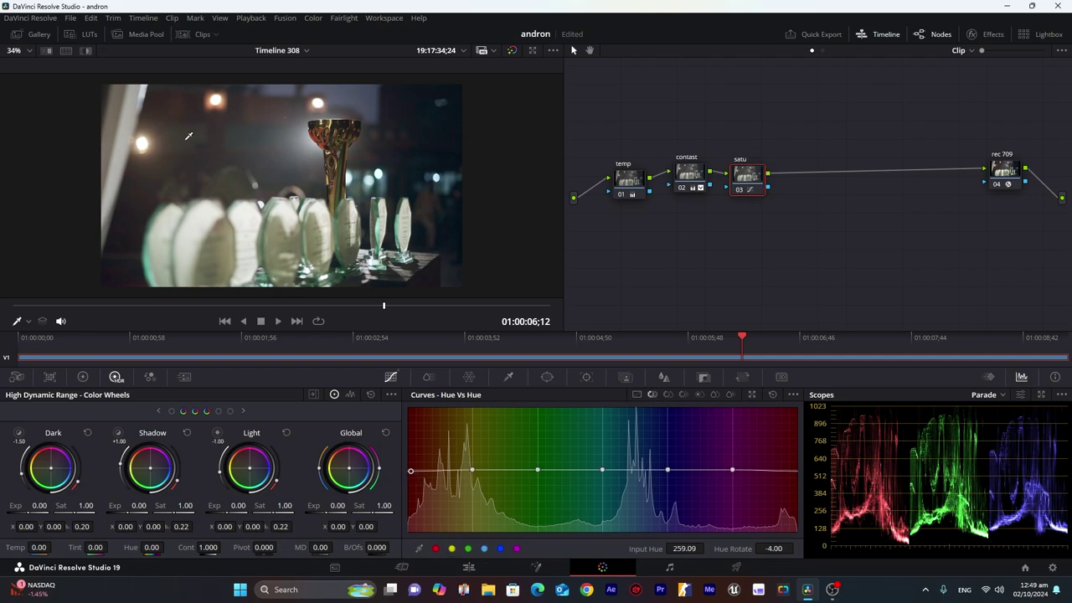
key("ctrl+s")
left_click_drag(411, 474, 411, 472)
left_click_drag(475, 469, 474, 470)
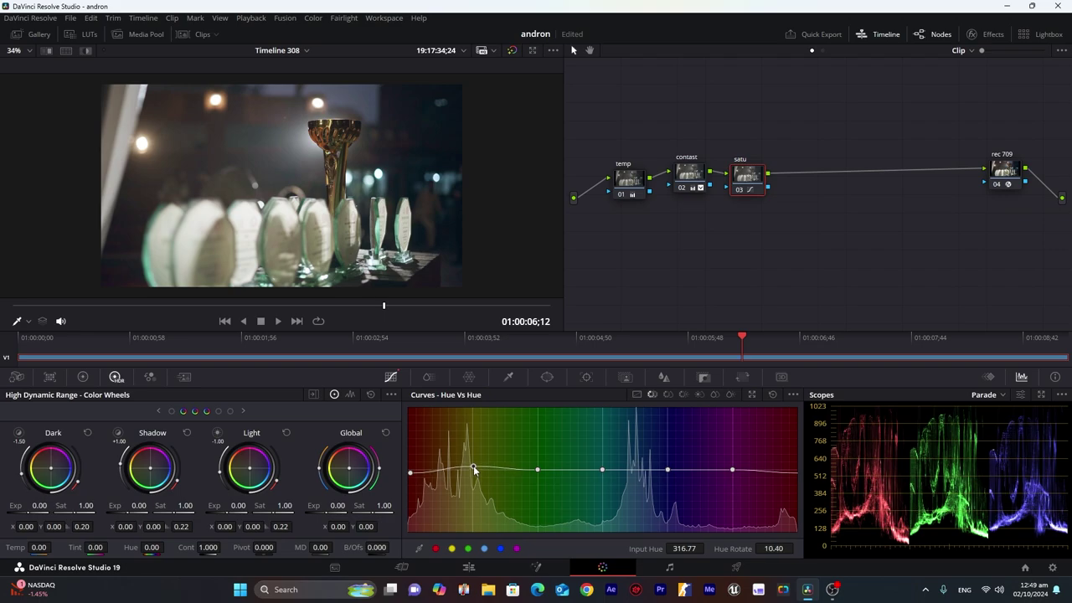
left_click_drag(409, 475, 412, 475)
left_click(538, 472)
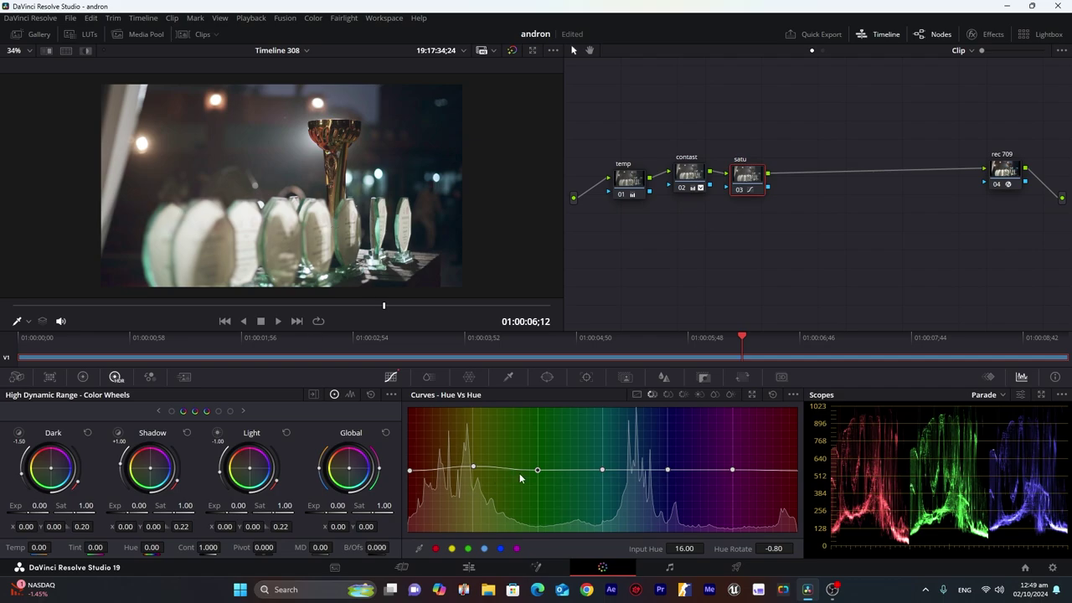
On the Hue Vs Hue curve, rotate green to about -72.8, lower cyan moderately, and raise blue slightly.
left_click_drag(537, 474, 535, 498)
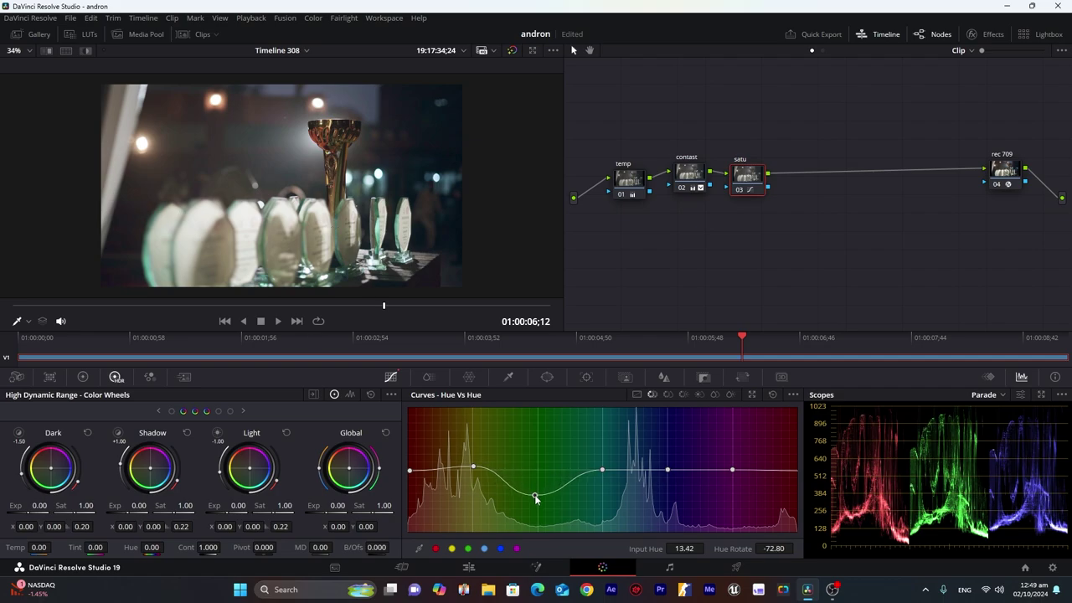
mouse_move(601, 477)
left_mouse_down()
mouse_move(602, 490)
mouse_move(603, 461)
mouse_move(605, 485)
left_mouse_up()
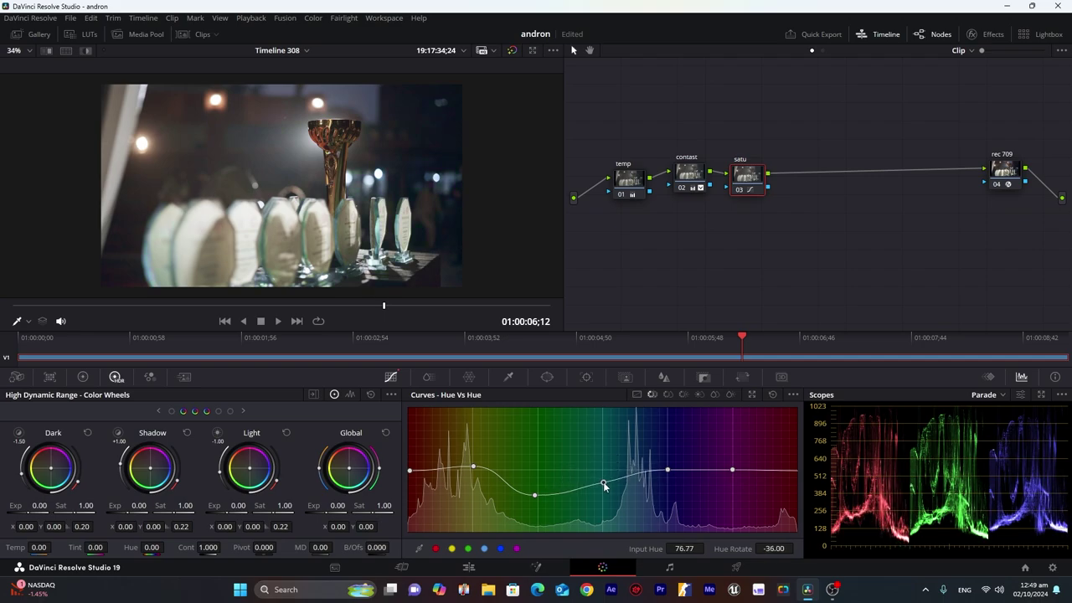
left_click_drag(603, 484, 607, 485)
mouse_move(669, 471)
left_mouse_down()
mouse_move(676, 484)
mouse_move(677, 461)
mouse_move(677, 484)
mouse_move(670, 467)
left_mouse_up()
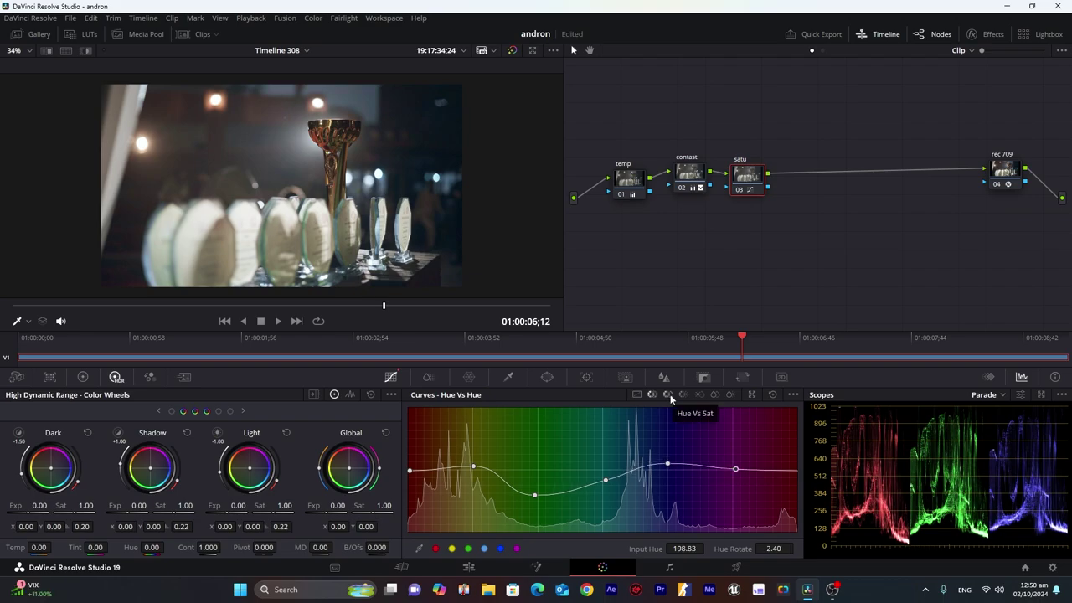
Add control points for the six main colours on the Hue Vs Sat curve, setting red saturation to about 0.76 and yellow to 1.20.
left_click(668, 394)
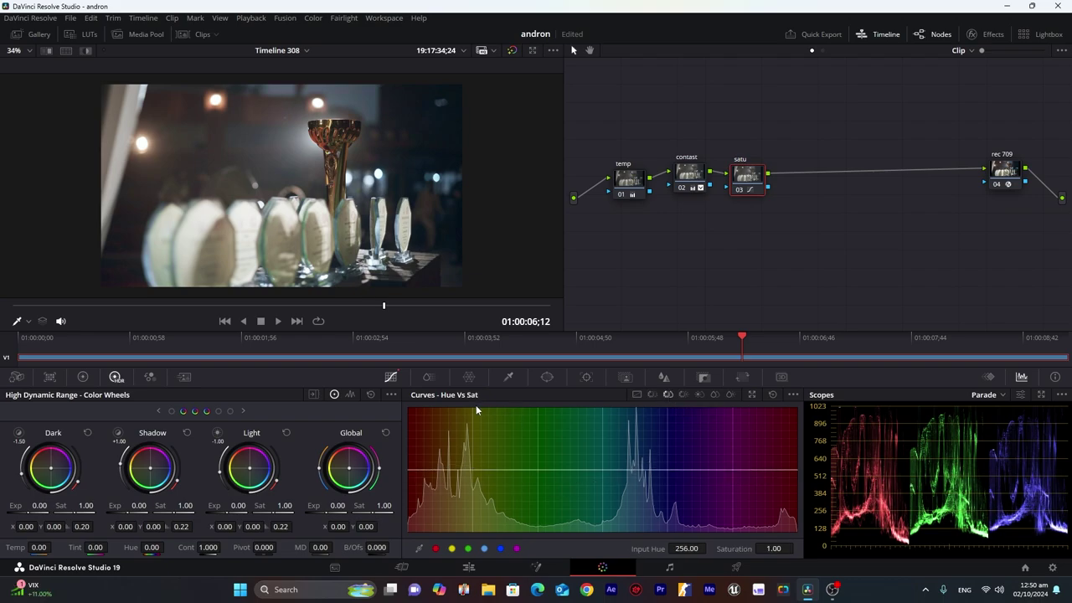
left_click(500, 549)
left_click_drag(408, 472, 407, 489)
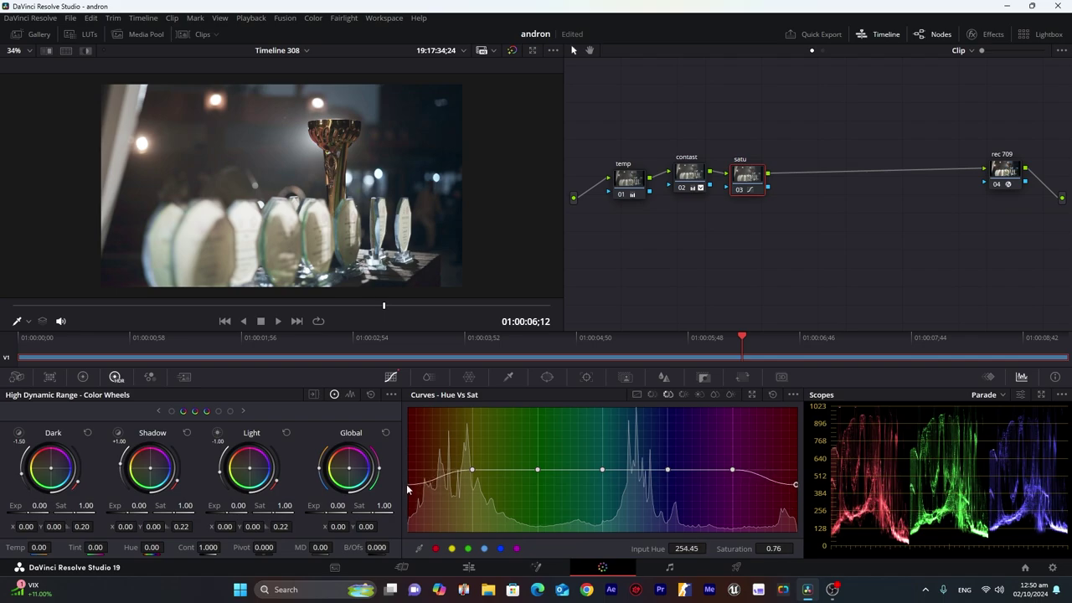
mouse_move(477, 470)
left_mouse_down()
mouse_move(472, 418)
mouse_move(473, 458)
left_mouse_up()
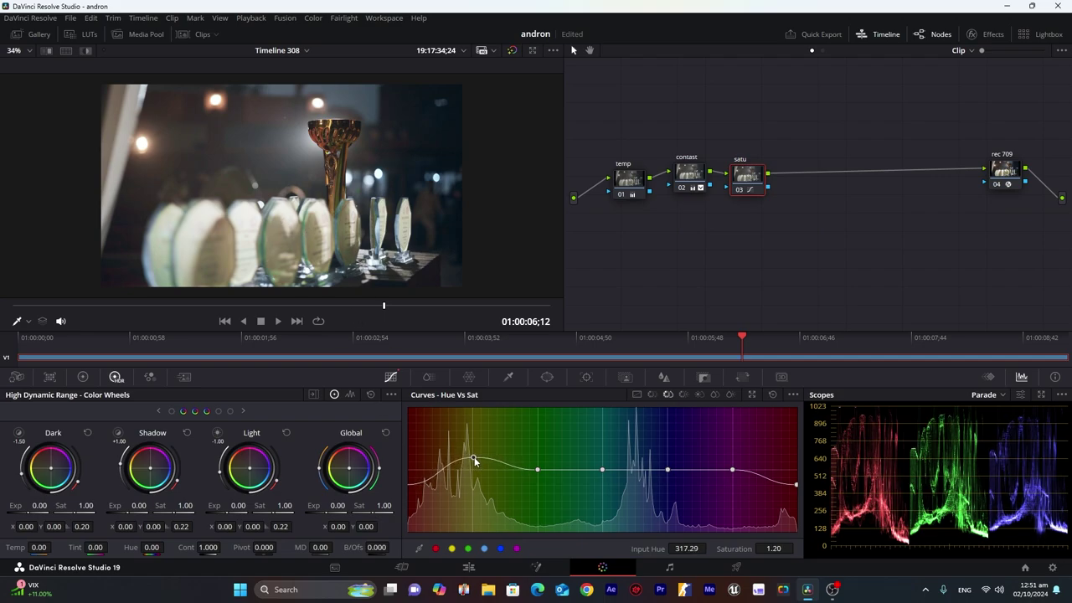
On the Hue Vs Sat curve, reduce green saturation, and lower cyan to about 0.42 and blue to about 0.44.
left_click_drag(536, 469, 539, 492)
left_click_drag(603, 469, 605, 508)
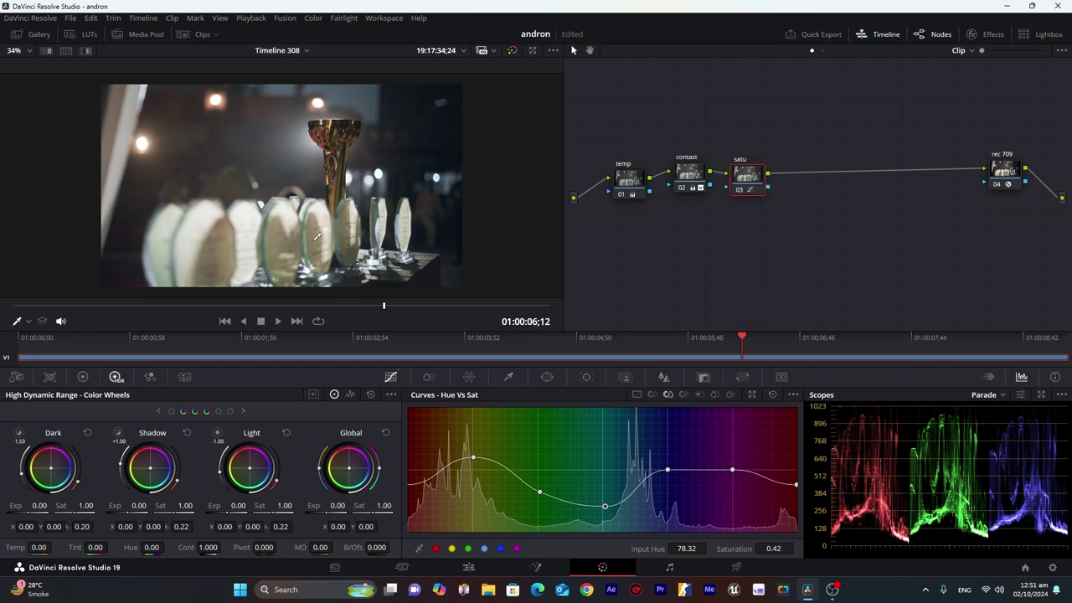
key("ctrl+s")
left_click(667, 469)
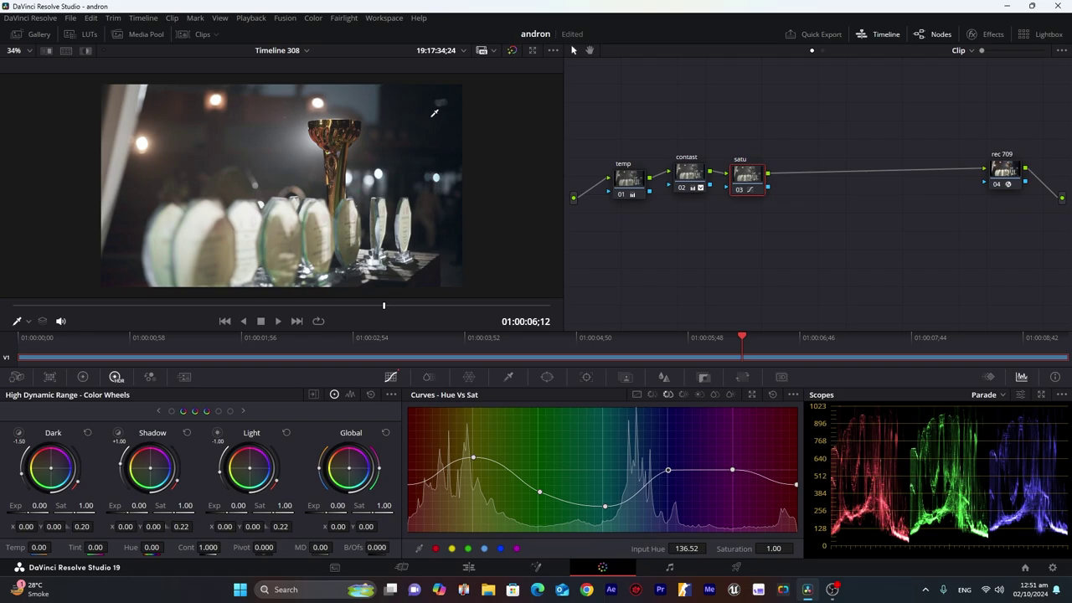
left_click_drag(668, 472, 667, 504)
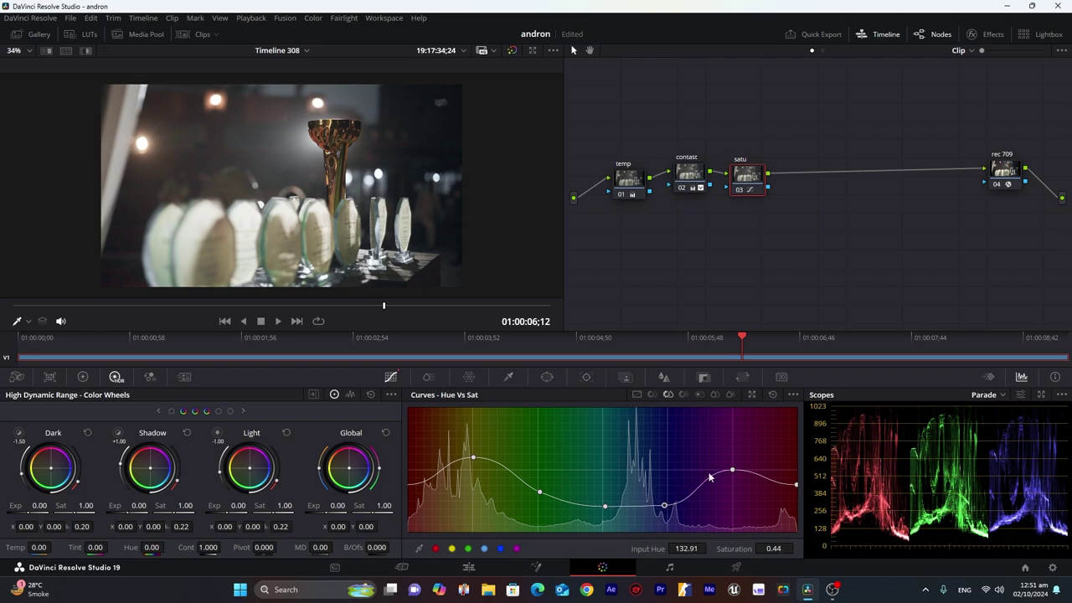
Insert a serial node after satu and label it look.
key("alt+s")
right_click(845, 184)
left_click(858, 191)
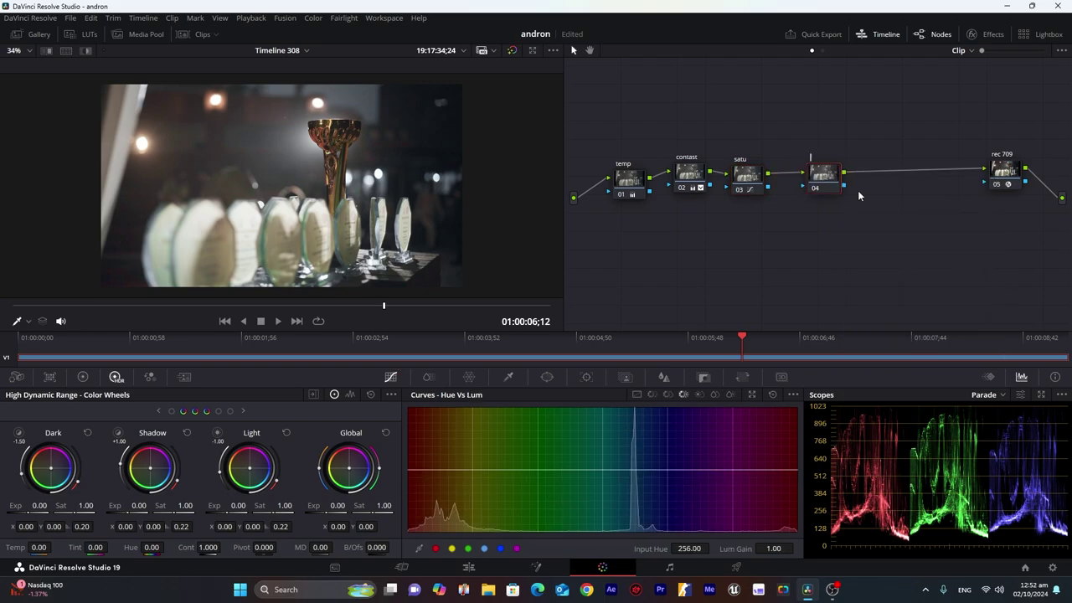
type("look")
key("Return")
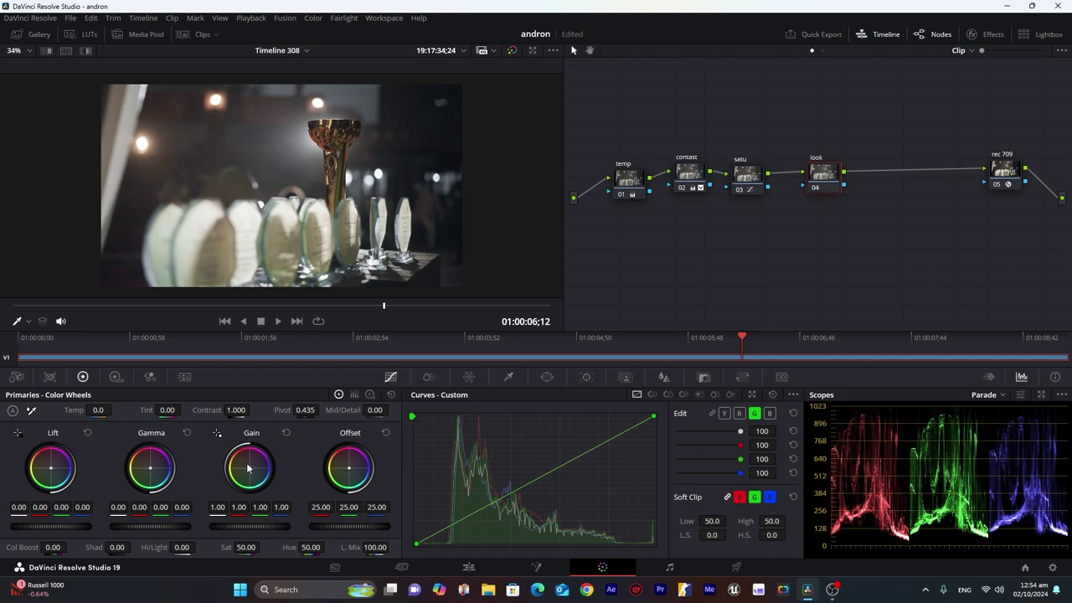
On the look node, warm Gamma to red 0.01 and blue -0.02, cool Lift to red -0.03 and blue 0.04, and warm the Gain.
left_click_drag(250, 468, 249, 471)
key("ctrl+z")
left_click_drag(150, 472, 149, 469)
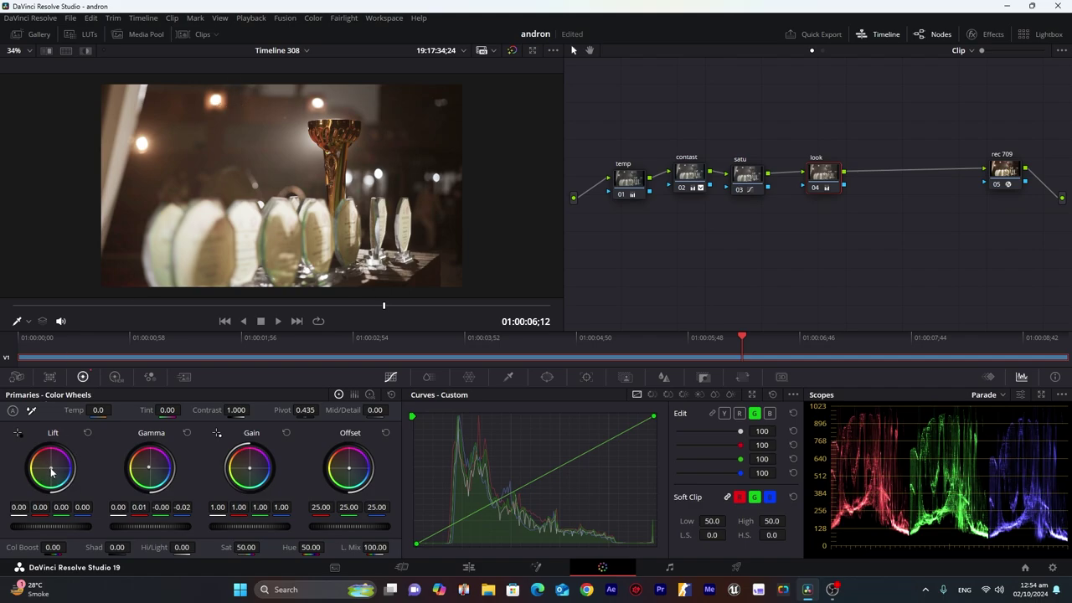
left_click_drag(51, 471, 46, 468)
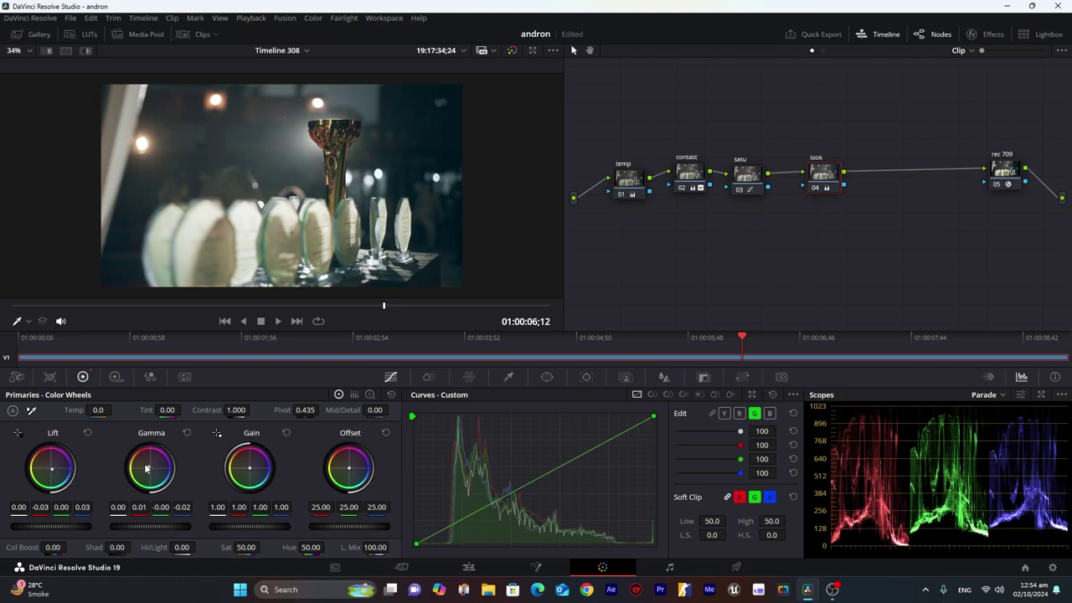
left_click_drag(47, 469, 53, 470)
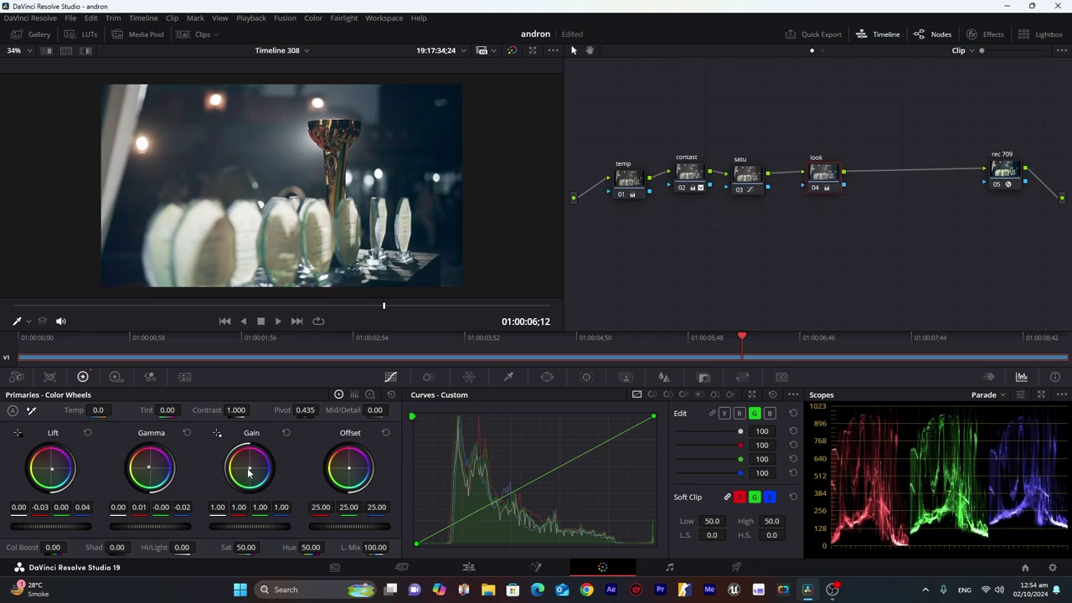
left_click_drag(250, 468, 242, 465)
With the look node's log wheels, set Shadow to about 0.08, -0.02, -0.05 and Midtone to about -0.09, 0.02, 0.08.
left_click_drag(55, 473, 53, 472)
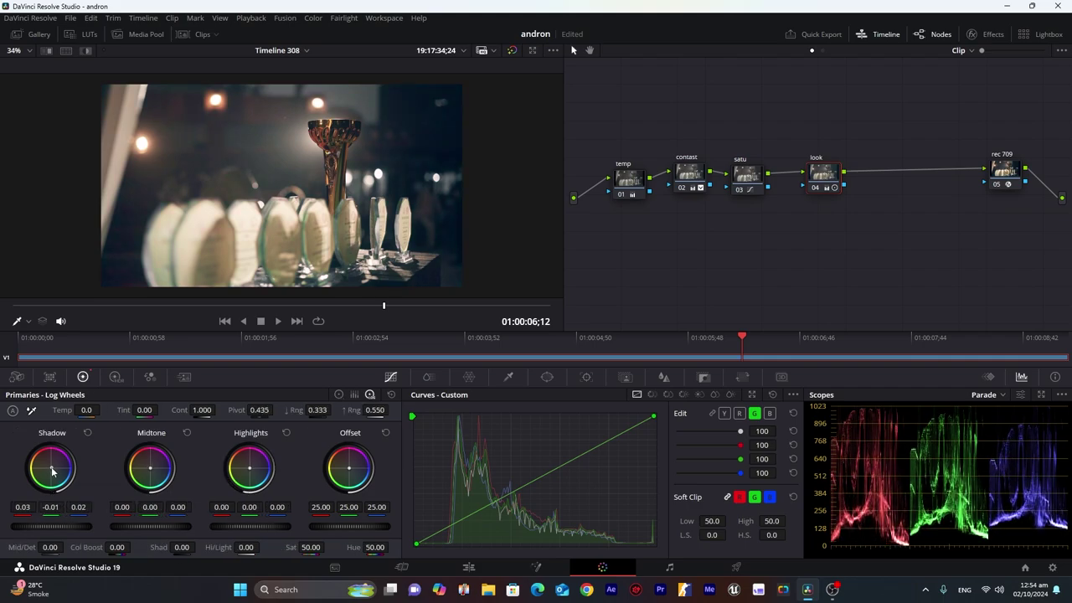
left_click_drag(53, 471, 54, 475)
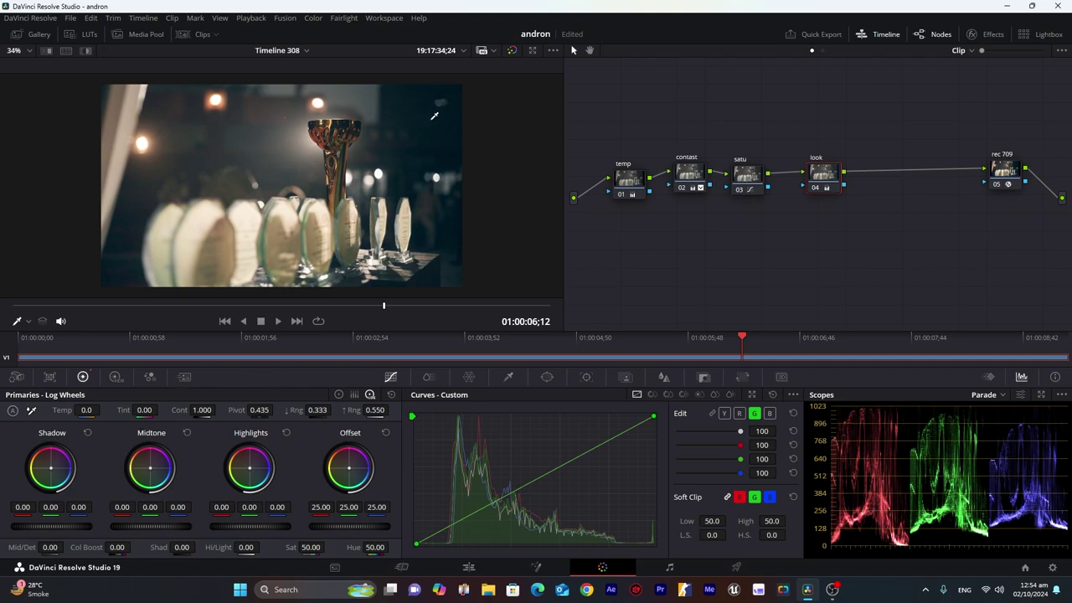
left_click_drag(51, 474, 74, 472)
left_click_drag(150, 471, 153, 471)
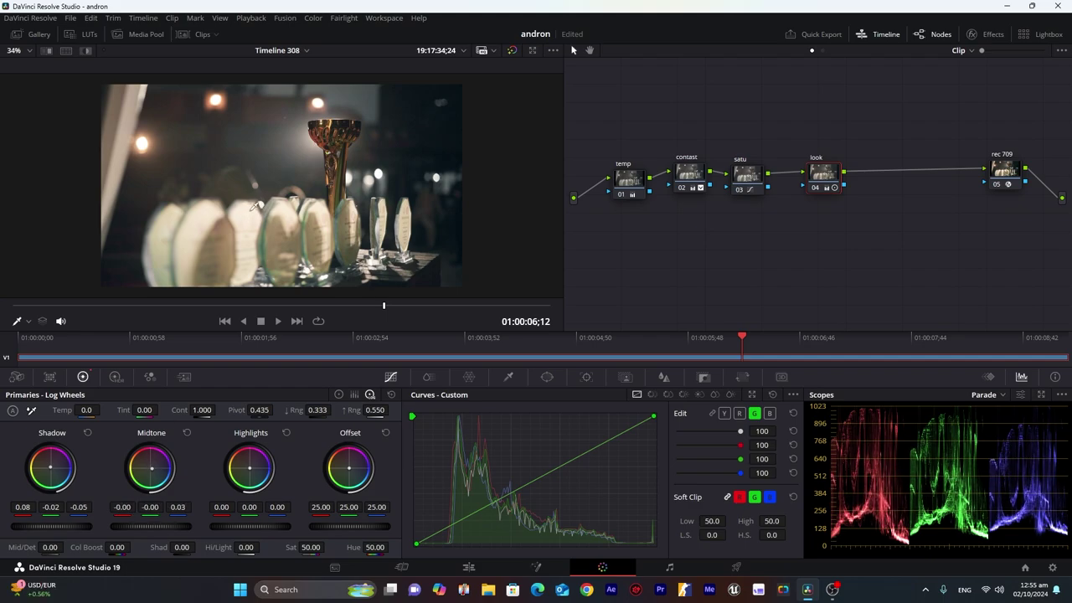
left_click_drag(151, 468, 155, 475)
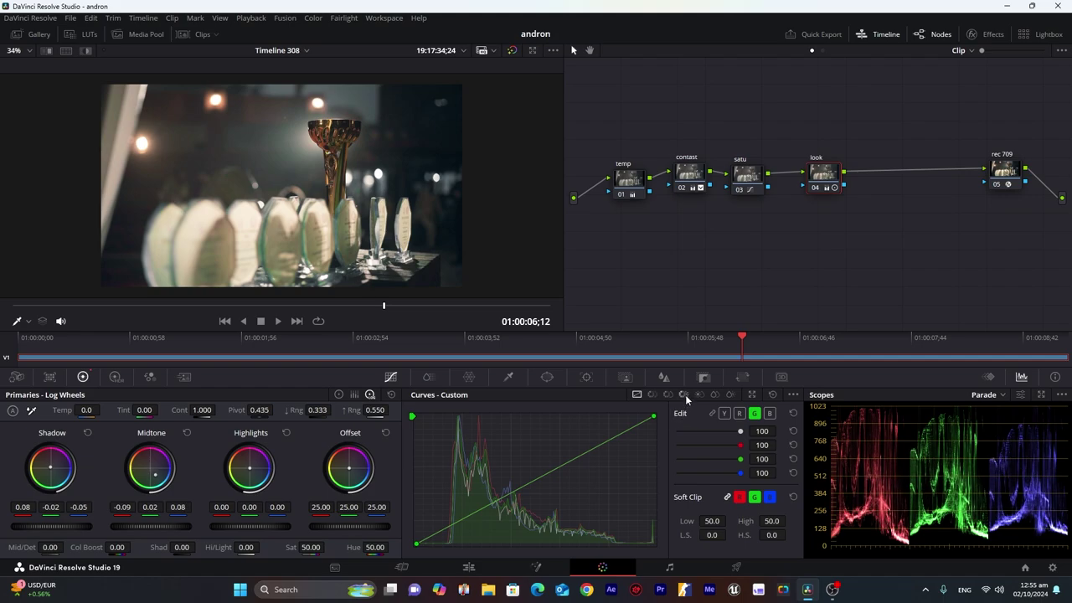
Fine-tune the endpoints of the red, blue and green custom curves on the look node, slightly lowering the blue highlights.
left_click(738, 413)
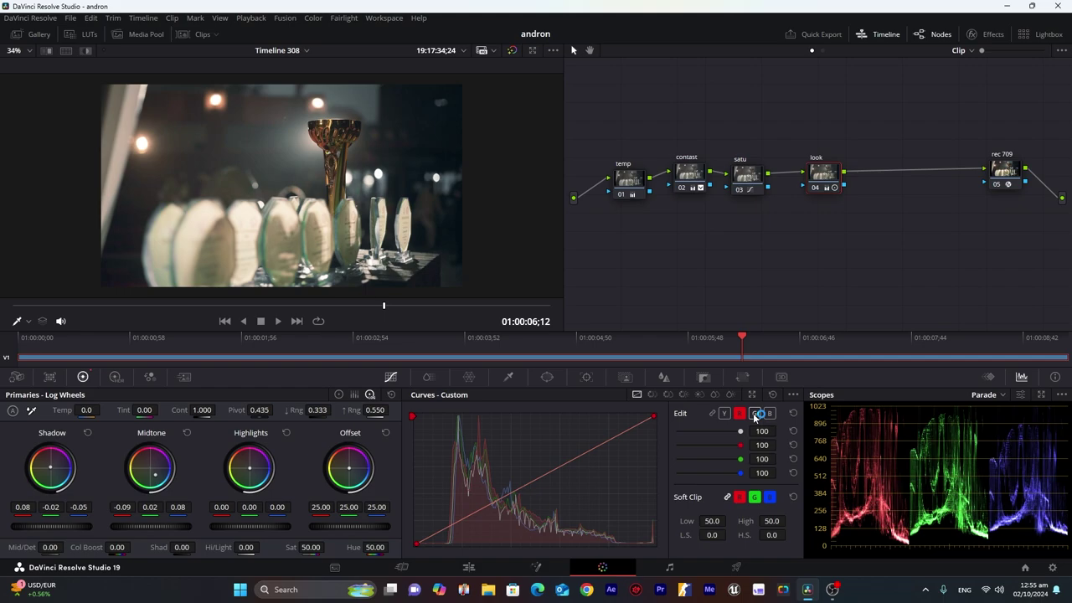
left_click(655, 418)
left_click(770, 414)
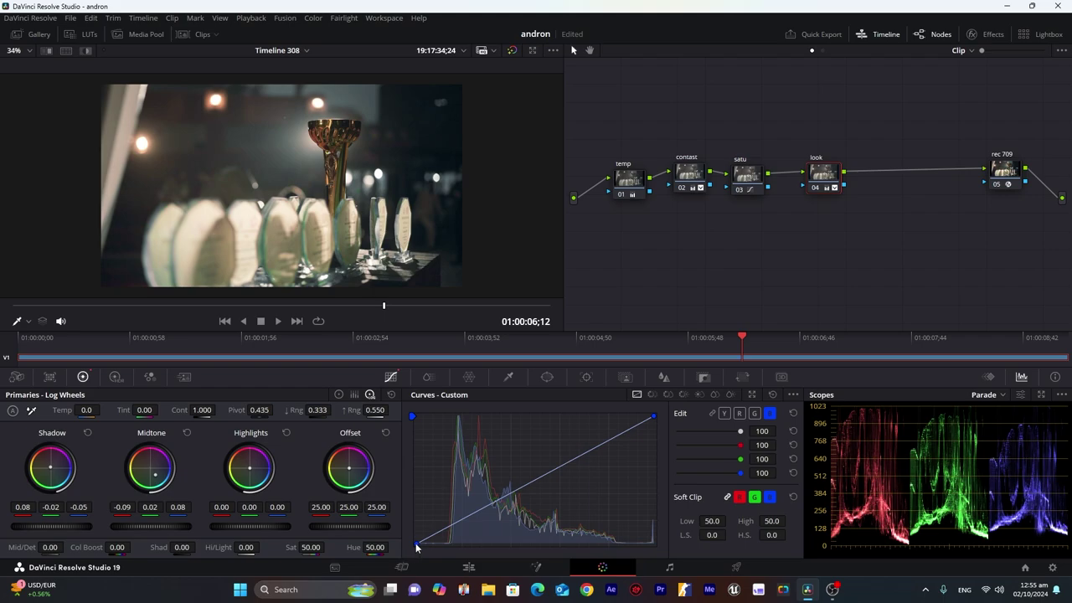
left_click_drag(417, 545, 418, 547)
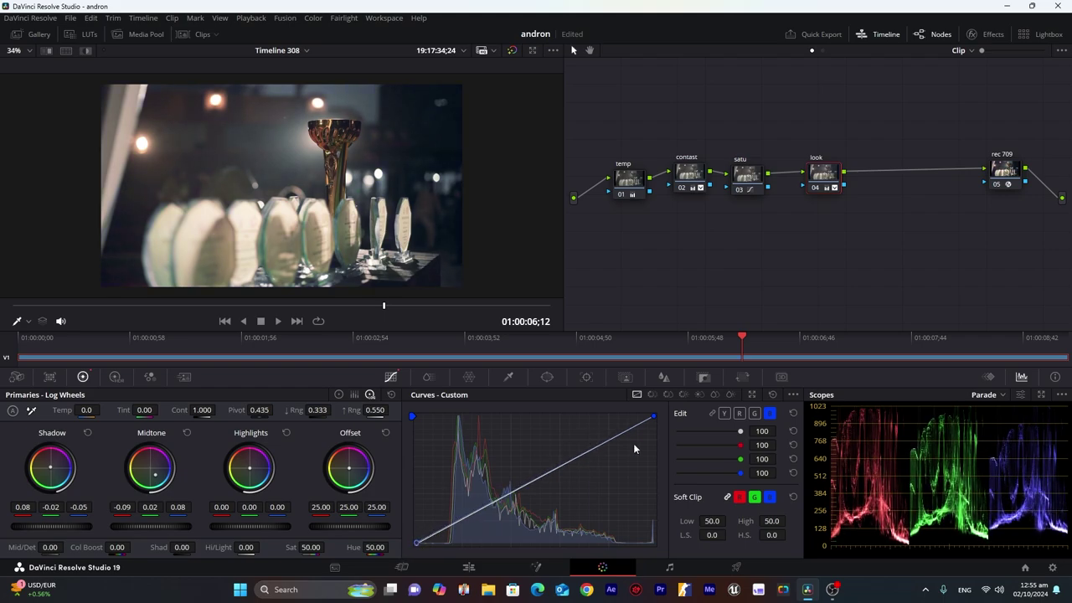
left_click_drag(653, 420, 655, 418)
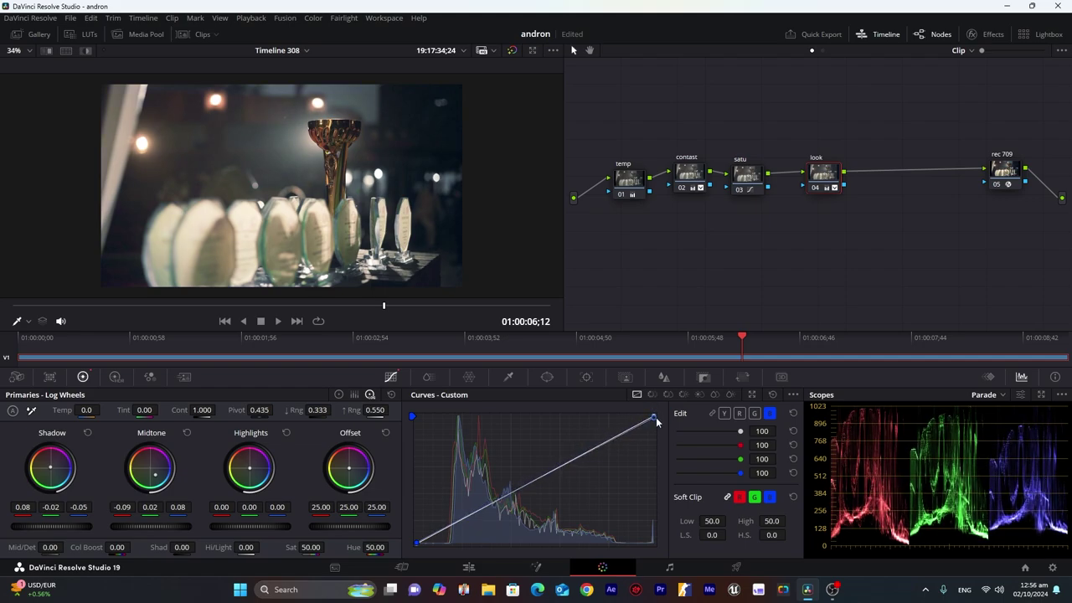
left_click(754, 413)
left_click_drag(655, 421, 660, 422)
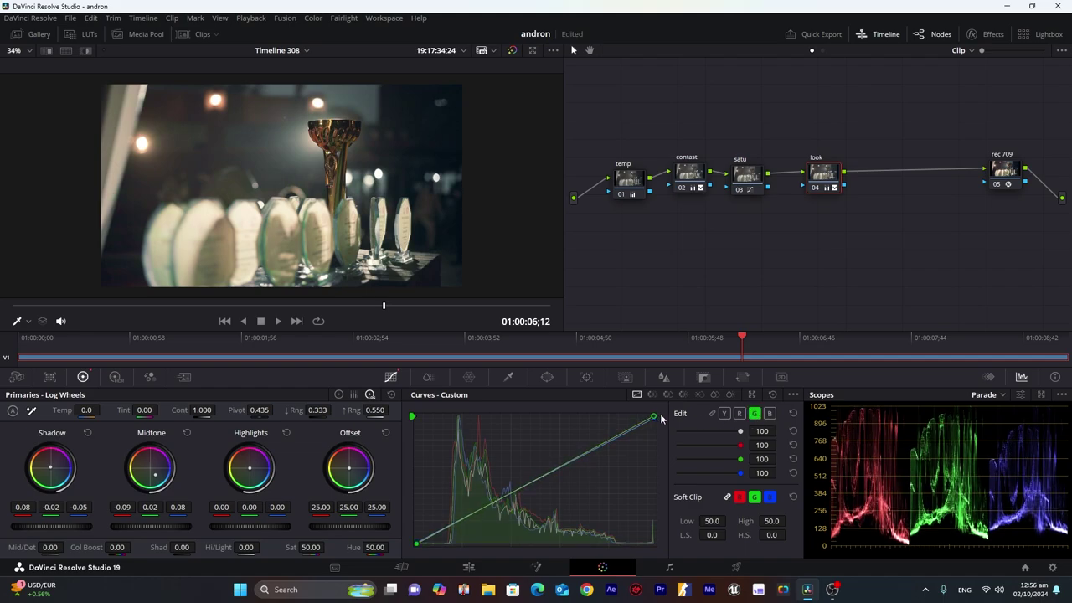
Insert a node after look with the Rec709 Kodak 2383 D65 film look LUT and reduce its key output gain.
key("alt+s")
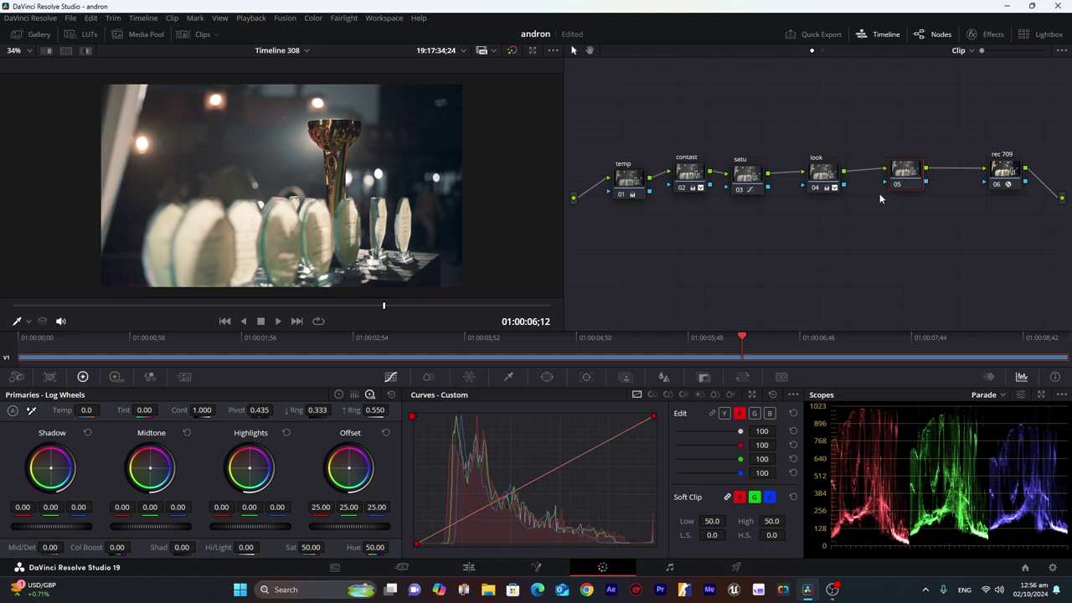
right_click(904, 171)
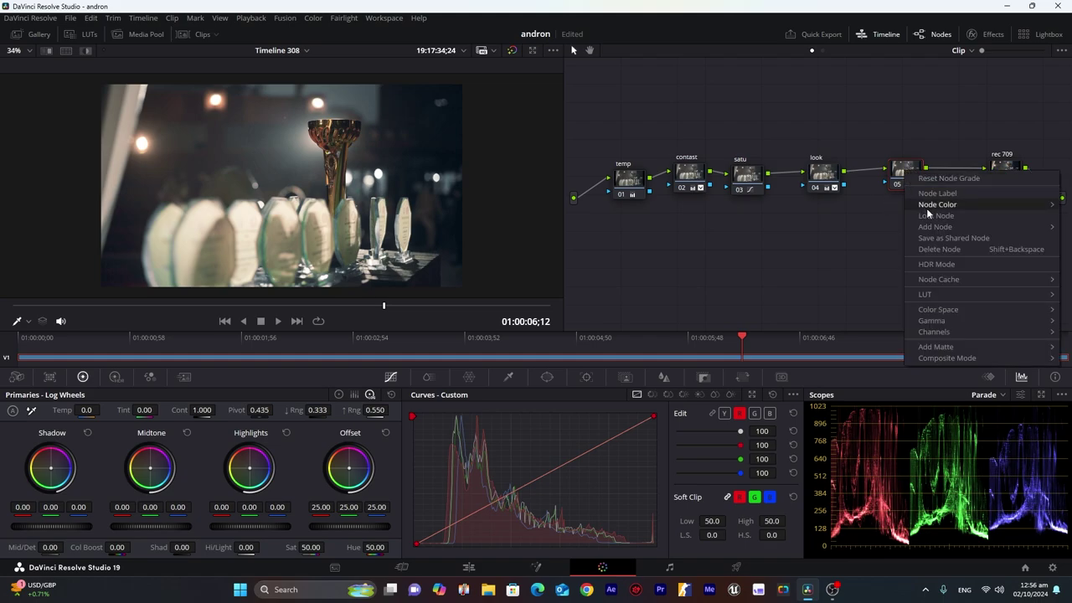
mouse_move(937, 296)
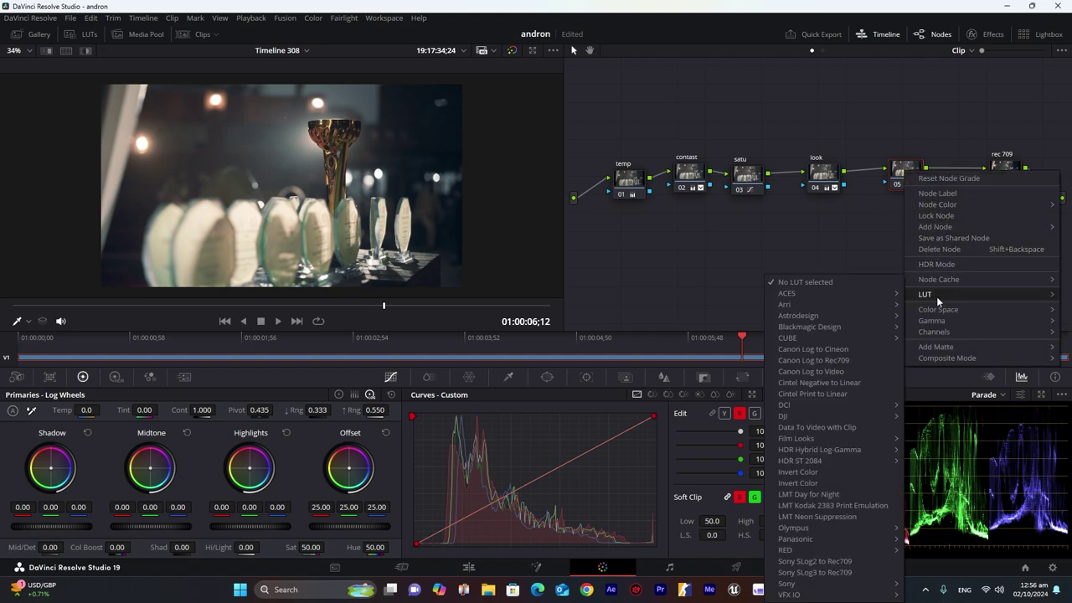
mouse_move(863, 438)
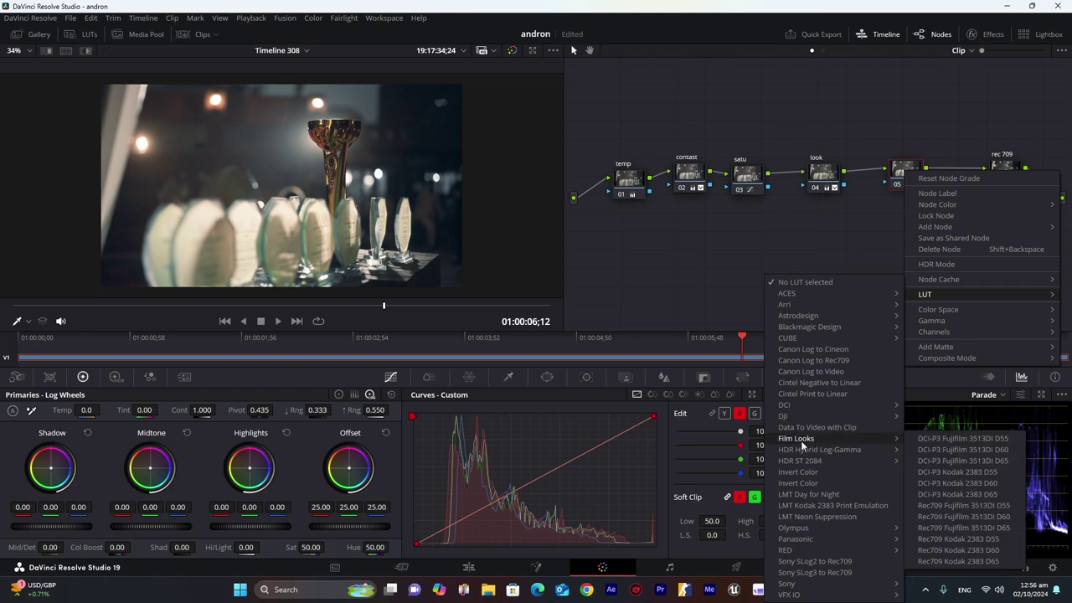
left_click(959, 562)
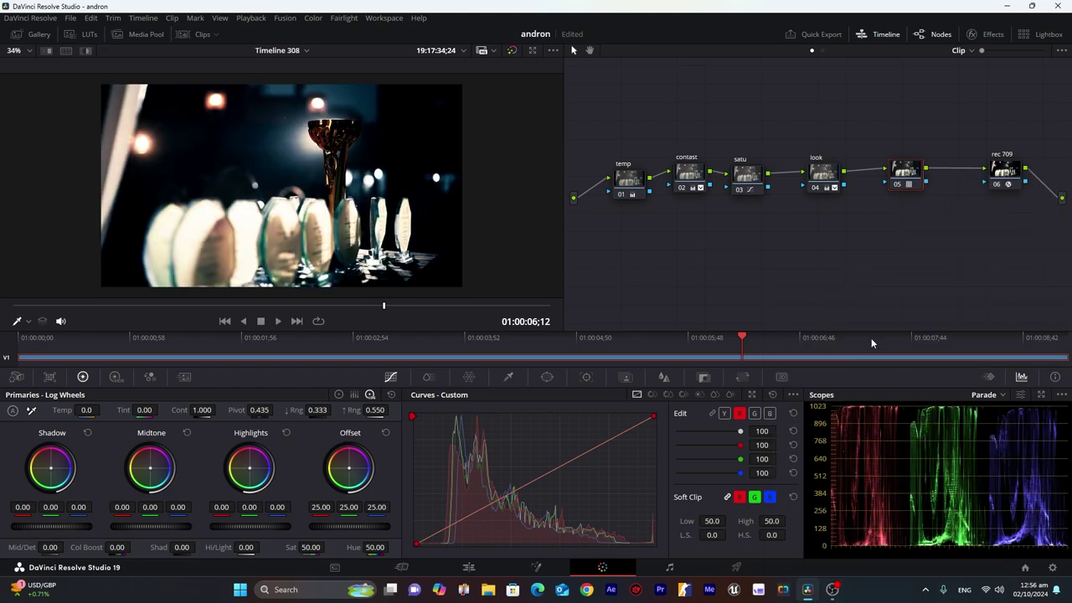
left_click(704, 377)
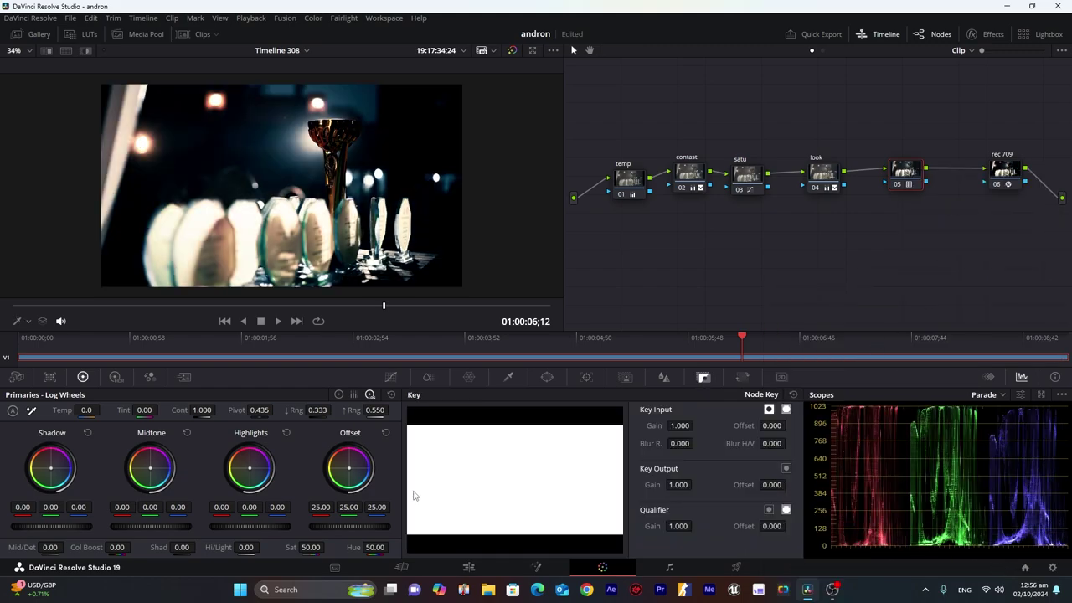
mouse_move(680, 486)
left_mouse_down()
mouse_move(670, 486)
mouse_move(695, 485)
left_mouse_up()
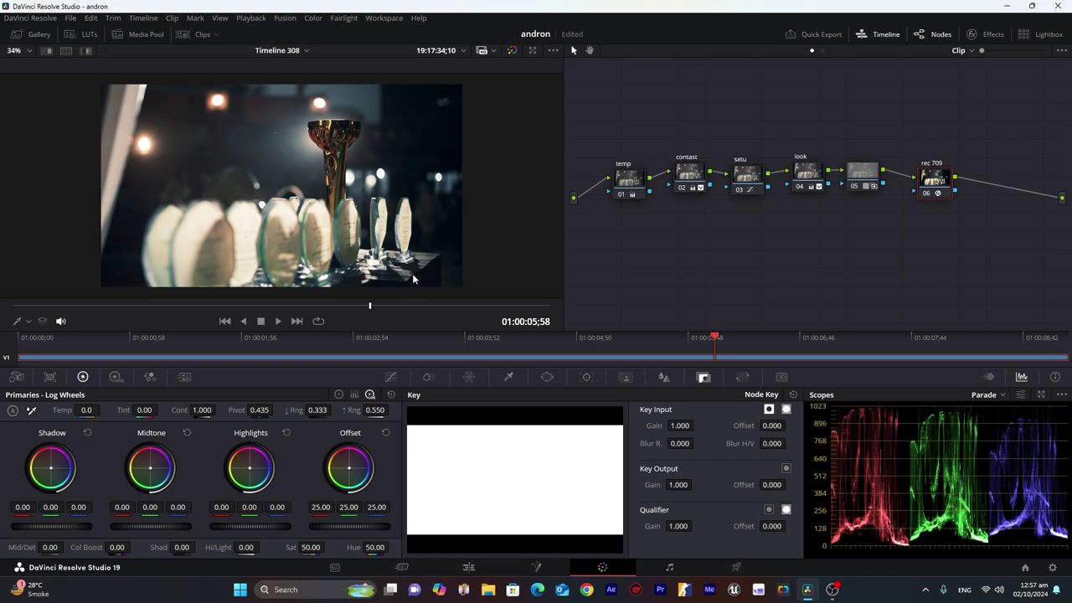
Bypass all grades and re-enable them to compare the trophy shot before and after grading.
left_click(512, 51)
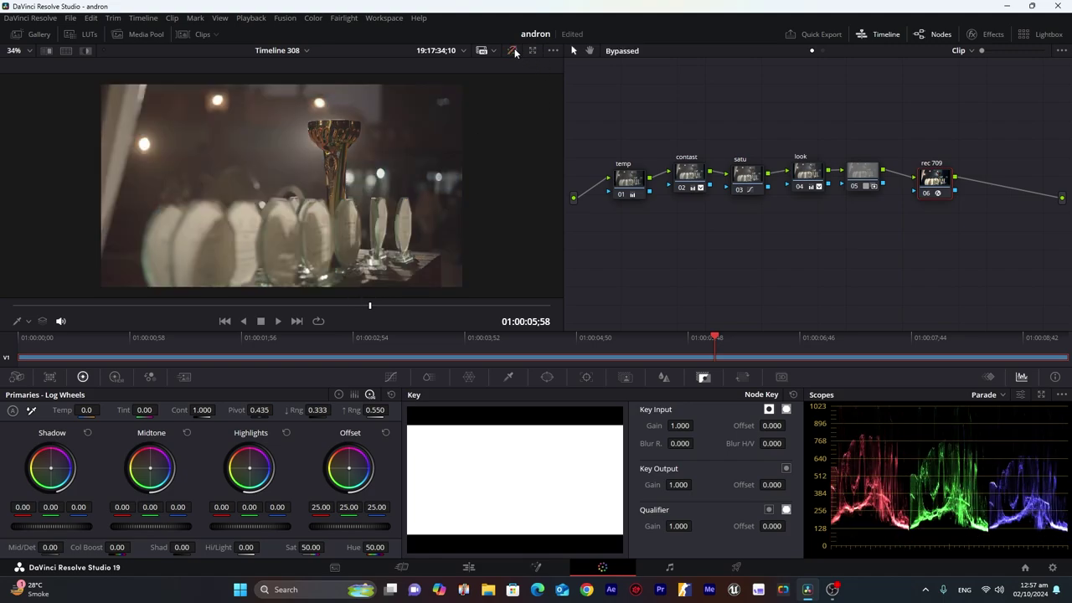
left_click(514, 50)
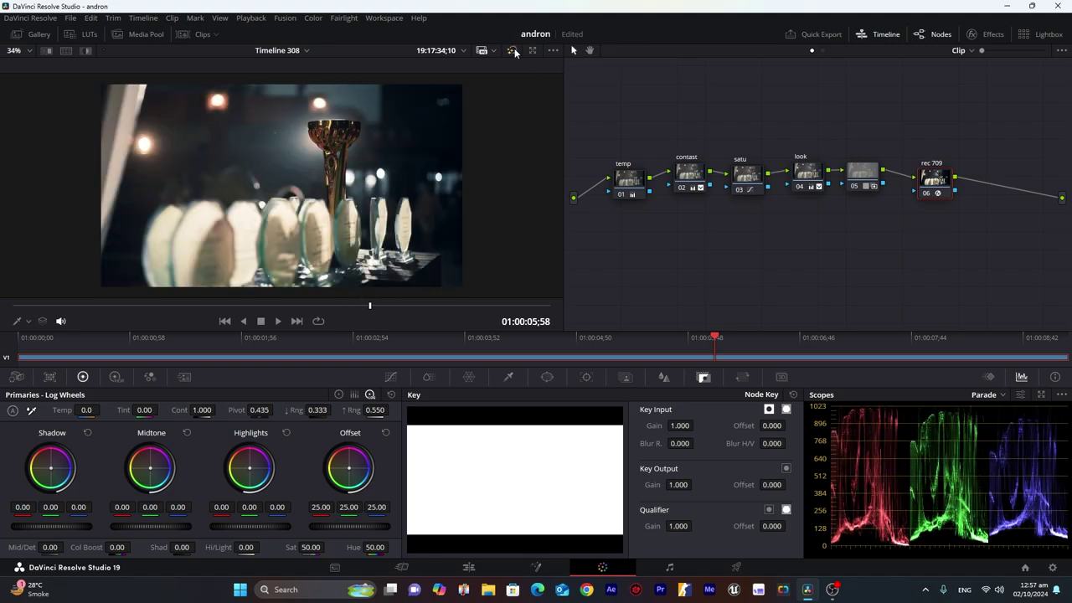